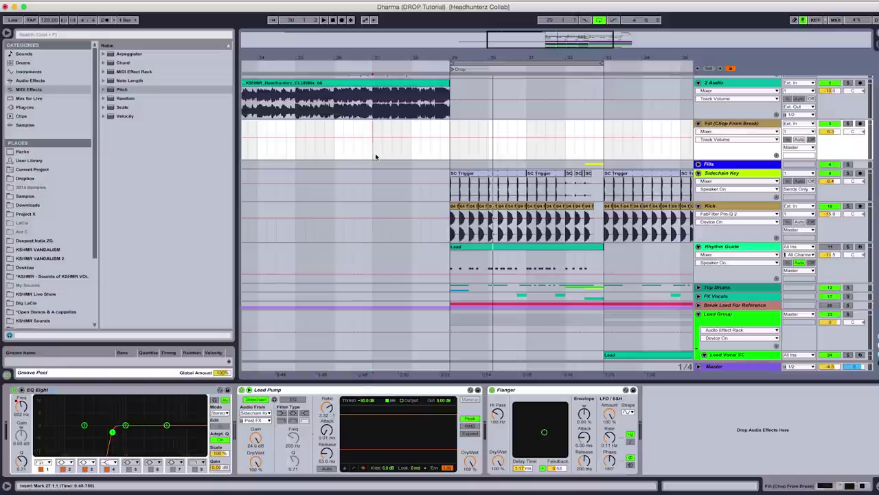
Play the drop and scroll down to the Lead Pluck, Screamy and Wide tracks.
{"action": "key", "text": "space"}
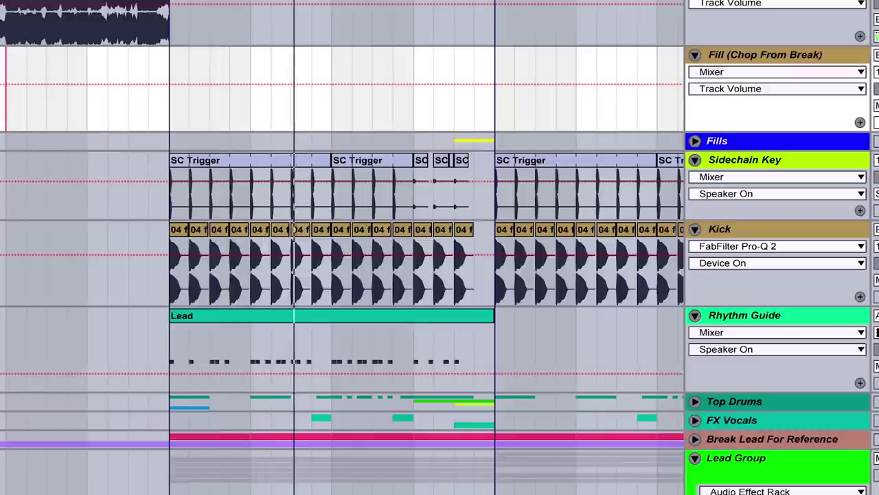
{"action": "scroll", "coordinate": [480, 211], "scroll_direction": "down", "scroll_amount": 3}
{"action": "scroll", "coordinate": [481, 206], "scroll_direction": "down", "scroll_amount": 8}
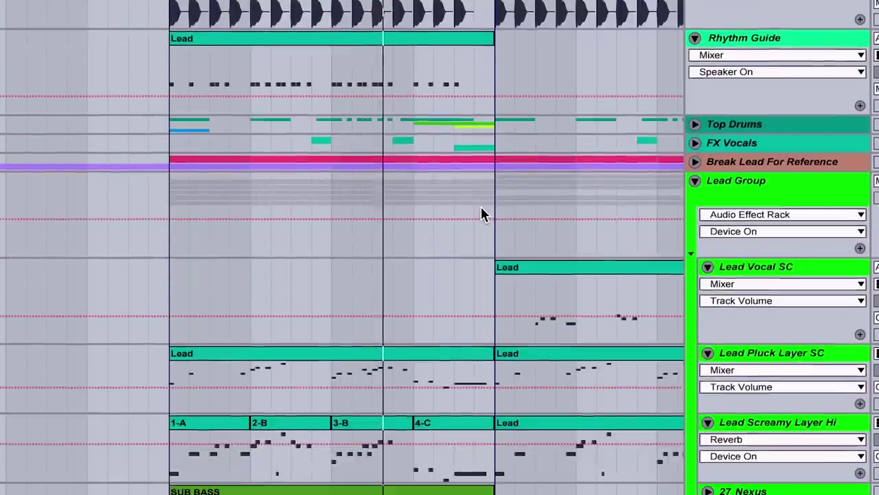
{"action": "scroll", "coordinate": [481, 206], "scroll_direction": "down", "scroll_amount": 1}
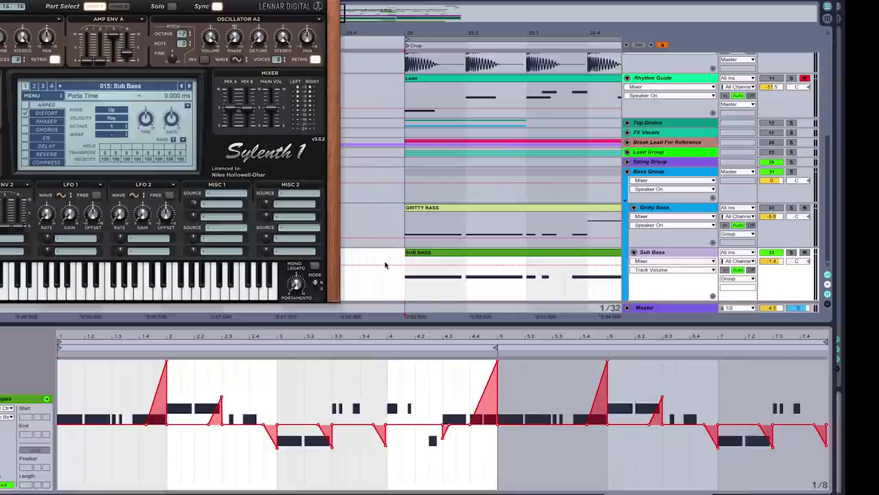
Solo the Sub Bass track to hear it alone, then unsolo it.
{"action": "scroll", "coordinate": [425, 275], "scroll_direction": "right", "scroll_amount": 2}
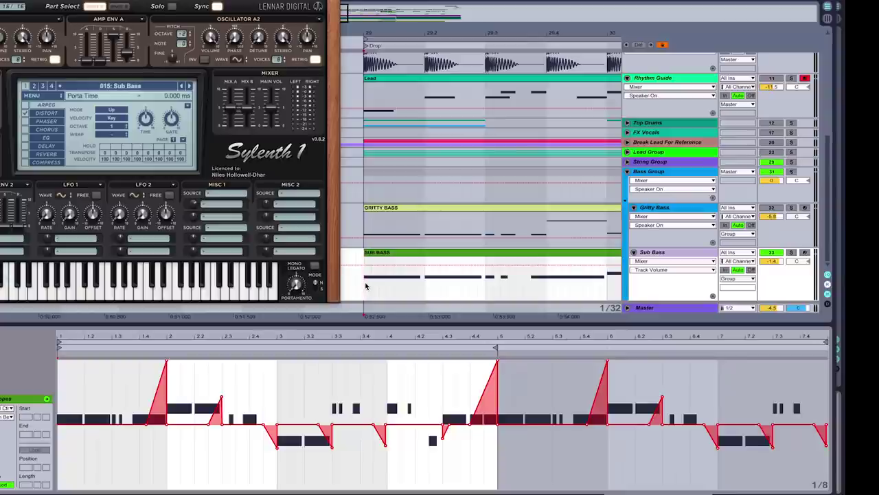
{"action": "left_click", "coordinate": [792, 253]}
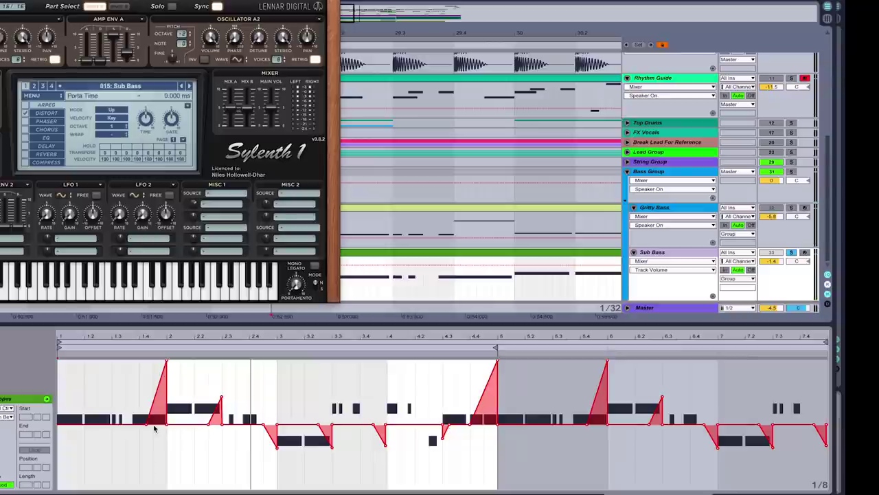
{"action": "mouse_move", "coordinate": [166, 363]}
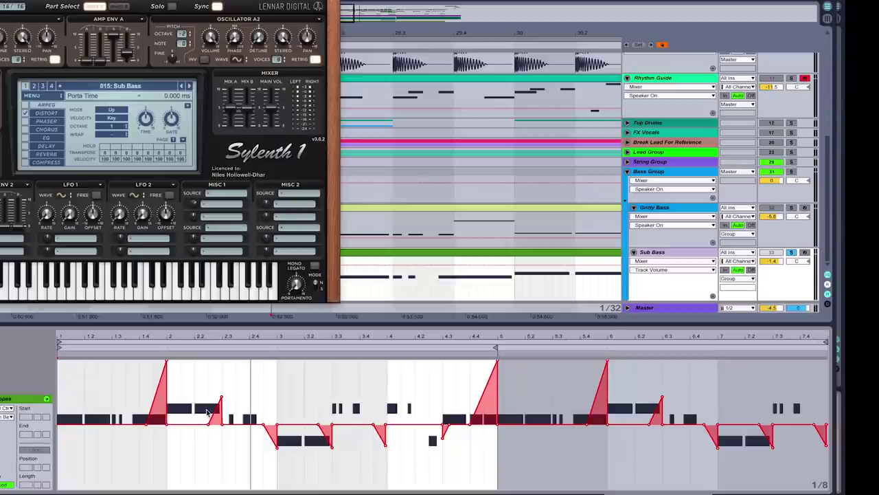
{"action": "left_click", "coordinate": [791, 252]}
Play the drop with only the Rhythm Guide track soloed.
{"action": "key", "text": "space"}
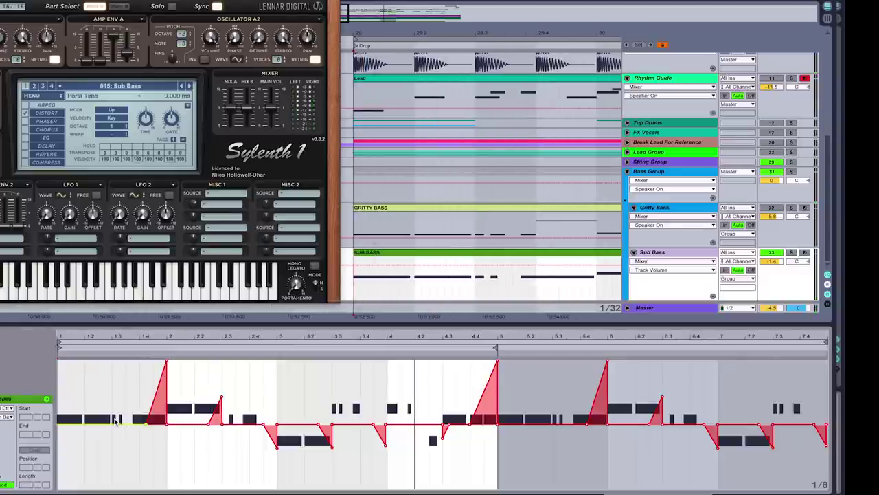
{"action": "scroll", "coordinate": [583, 210], "scroll_direction": "up", "scroll_amount": 5}
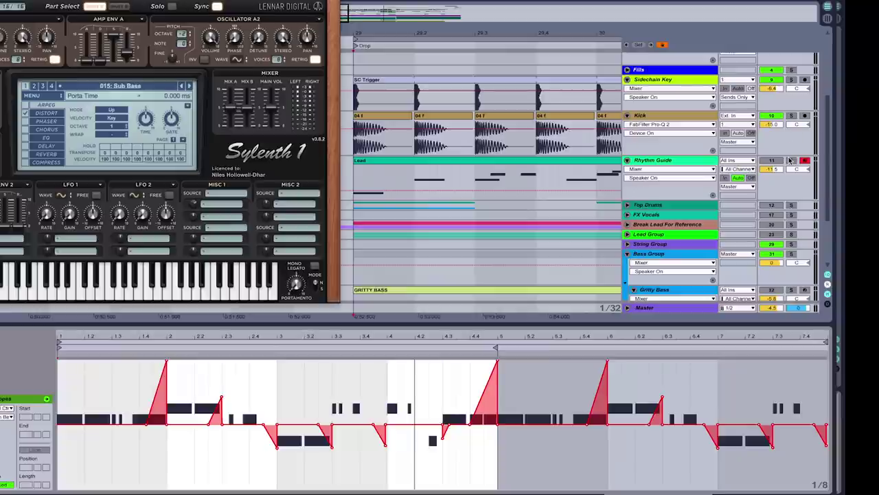
{"action": "left_click", "coordinate": [791, 160]}
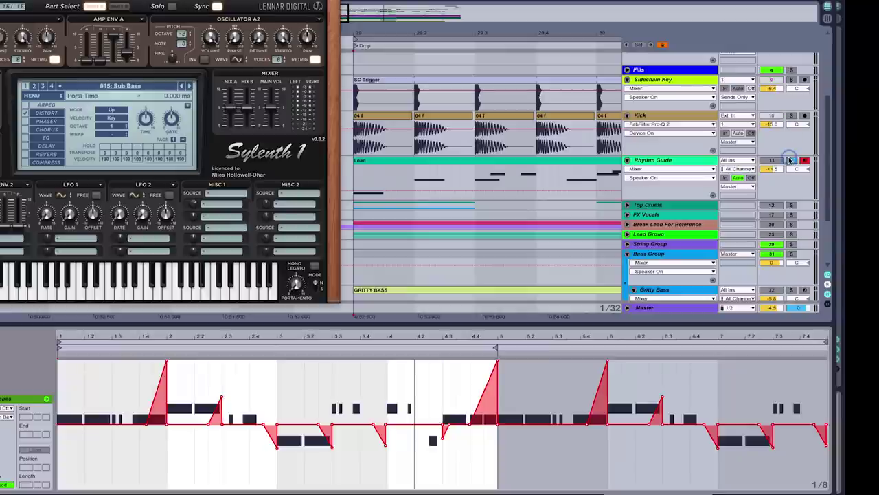
Show the lead melody clip's notes in the piano roll and play the drop.
{"action": "left_click", "coordinate": [354, 177]}
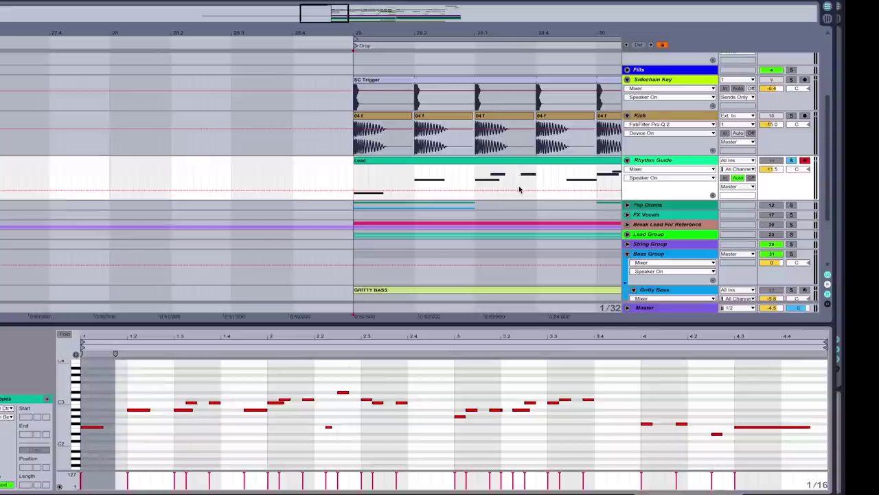
{"action": "scroll", "coordinate": [519, 191], "scroll_direction": "down", "scroll_amount": 4}
{"action": "key", "text": "space"}
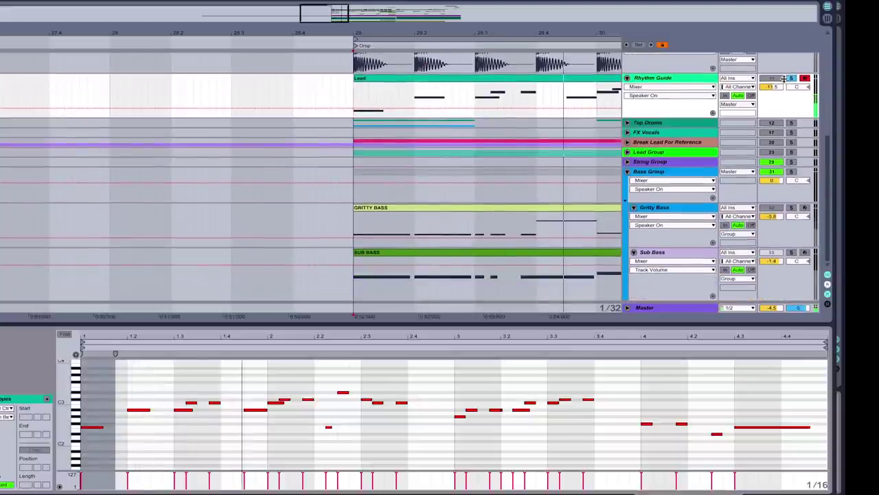
Switch the solo to Lead Group and back to Rhythm Guide, then zoom out.
{"action": "left_click", "coordinate": [792, 151]}
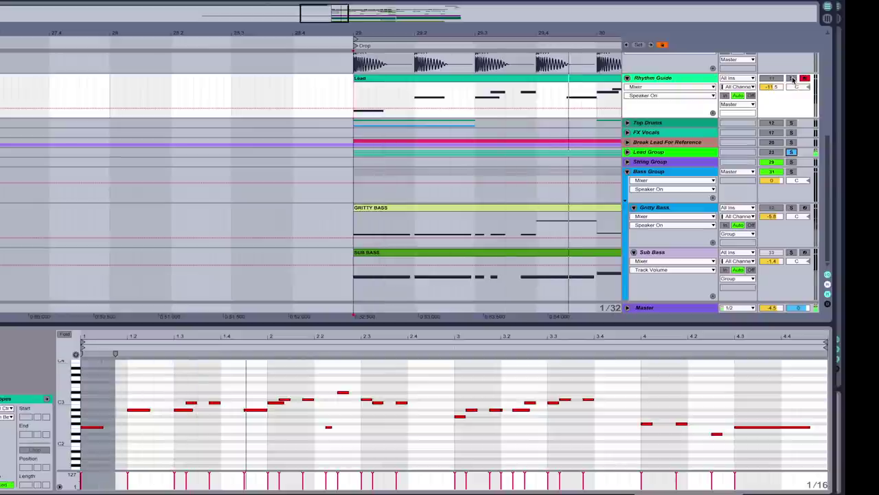
{"action": "left_click", "coordinate": [792, 79]}
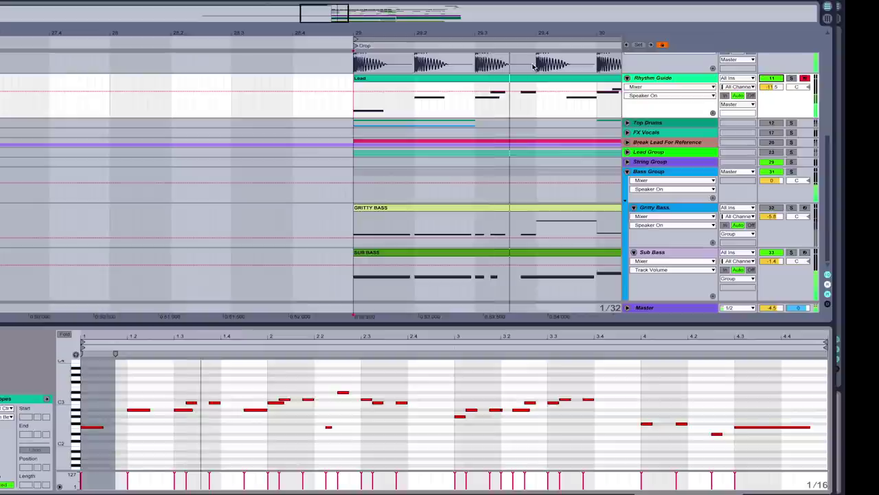
{"action": "left_click_drag", "start_coordinate": [510, 32], "coordinate": [488, 22]}
{"action": "scroll", "coordinate": [495, 236], "scroll_direction": "right", "scroll_amount": 5}
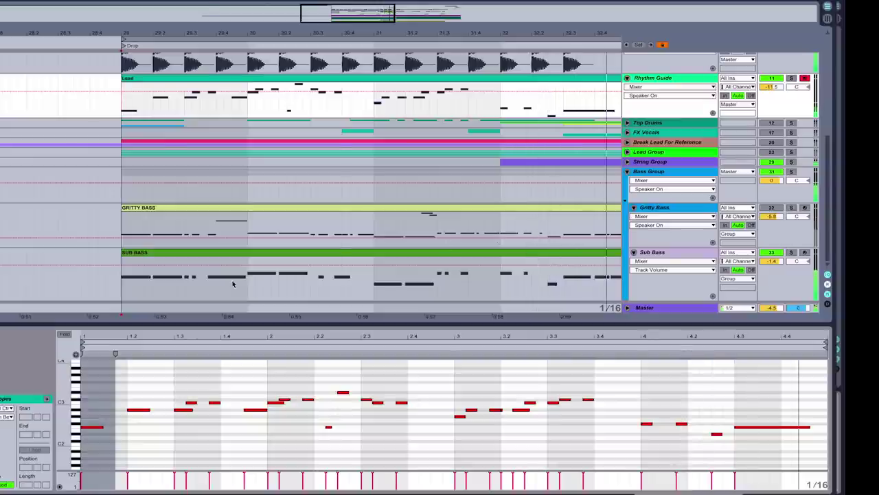
Show the Sub Bass clip in the clip editor and mark two passages in it.
{"action": "left_click", "coordinate": [124, 278]}
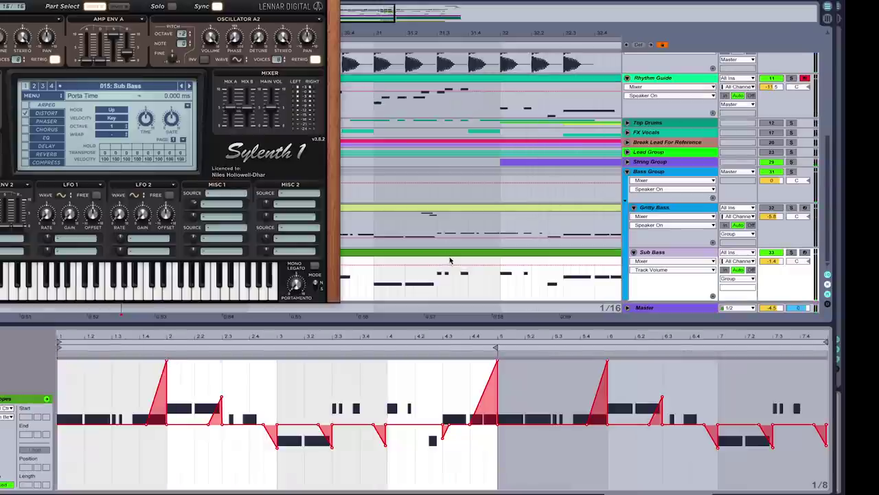
{"action": "key", "text": "ctrl+alt+p"}
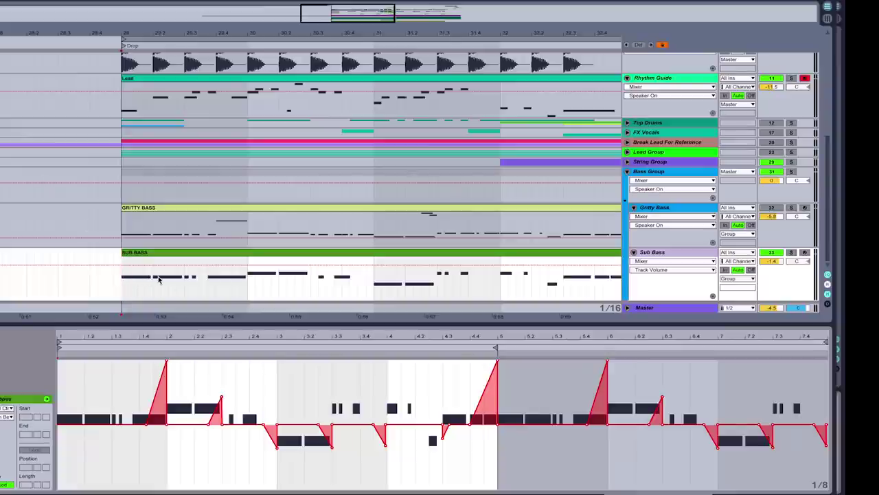
{"action": "left_click_drag", "start_coordinate": [249, 282], "coordinate": [313, 279]}
{"action": "left_click_drag", "start_coordinate": [374, 281], "coordinate": [438, 282]}
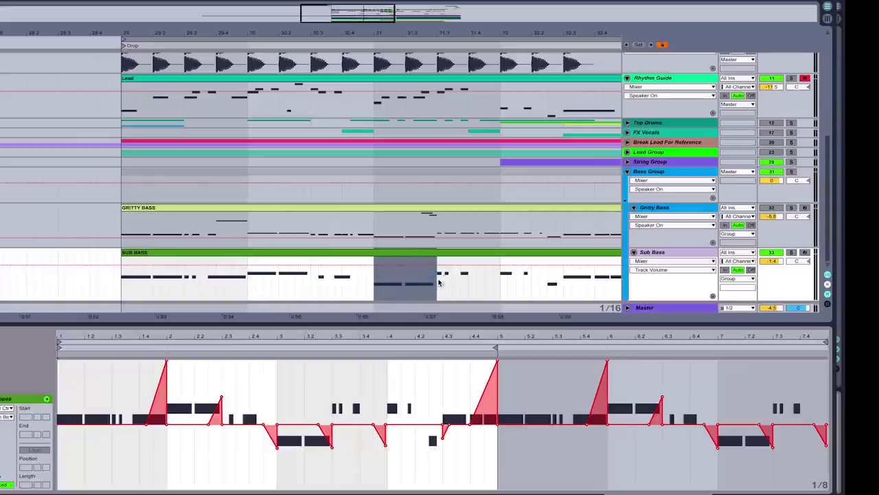
Clear the marked passage, select the Gritty Bass track and play the drop.
{"action": "left_click", "coordinate": [126, 285]}
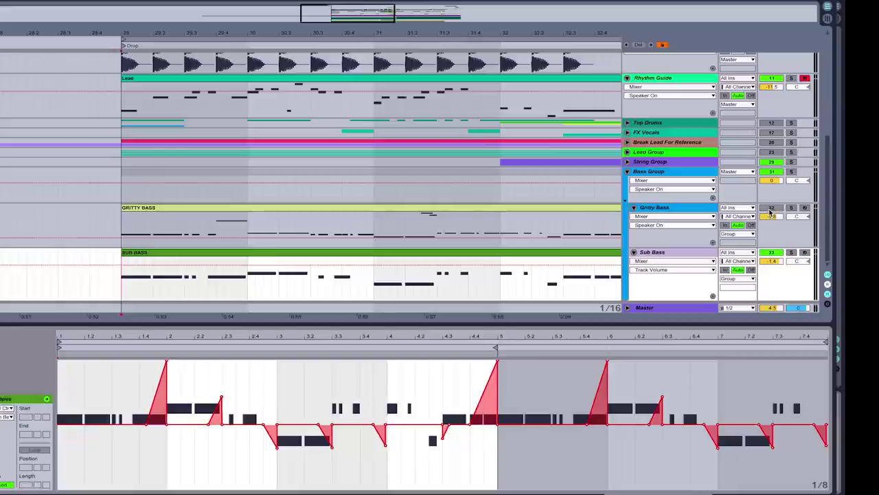
{"action": "left_click", "coordinate": [685, 210]}
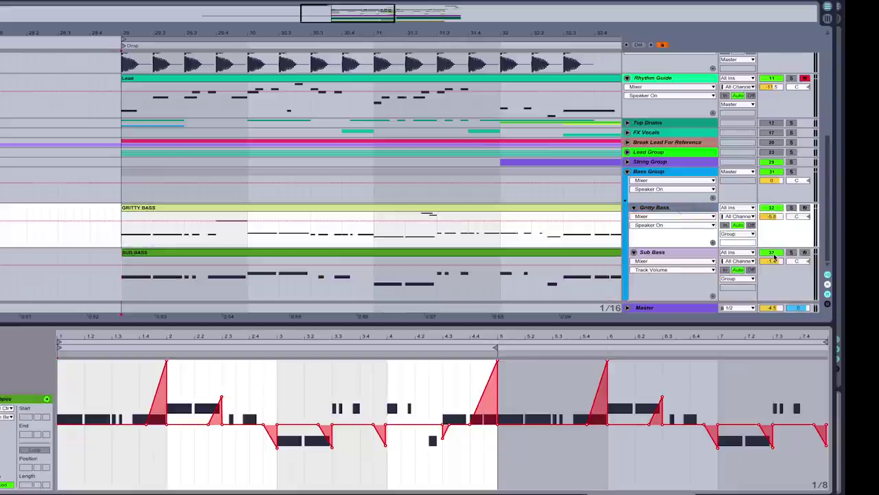
{"action": "key", "text": "space"}
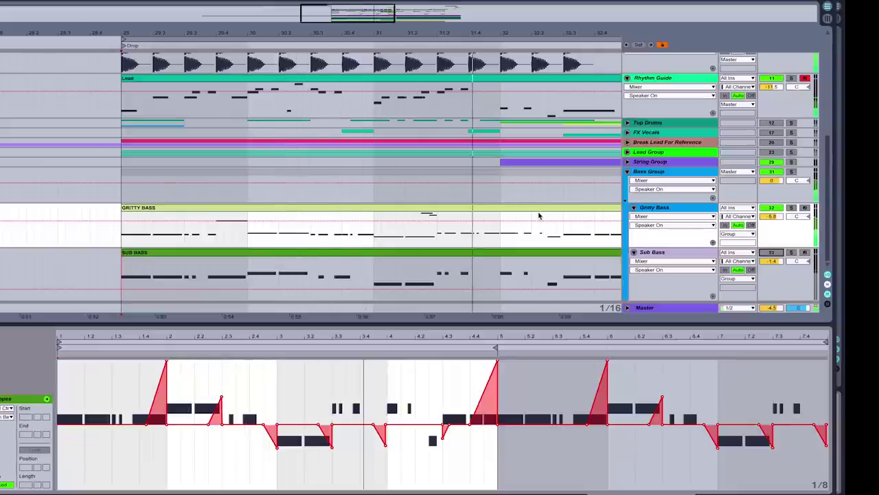
Stop playback, check Gritty Bass's Sylenth1 Angry Bass 4 preset, and show the GRITTY BASS clip's notes.
{"action": "key", "text": "space"}
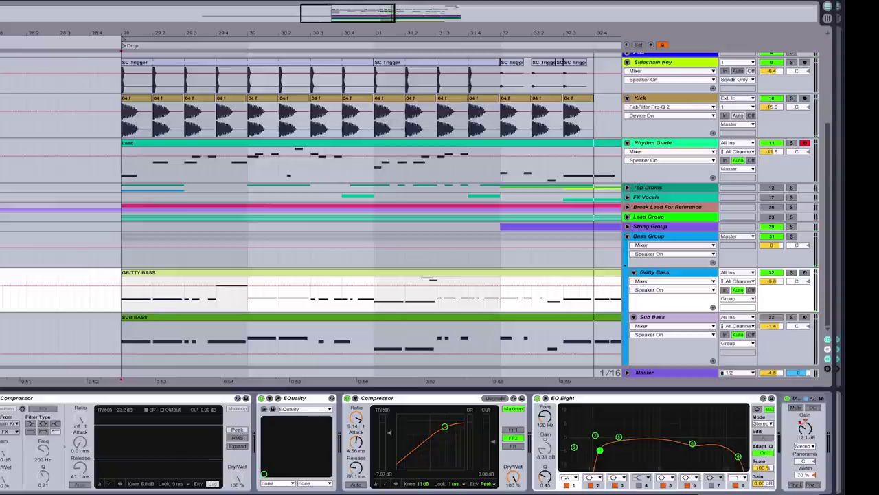
{"action": "key", "text": "ctrl+alt+p"}
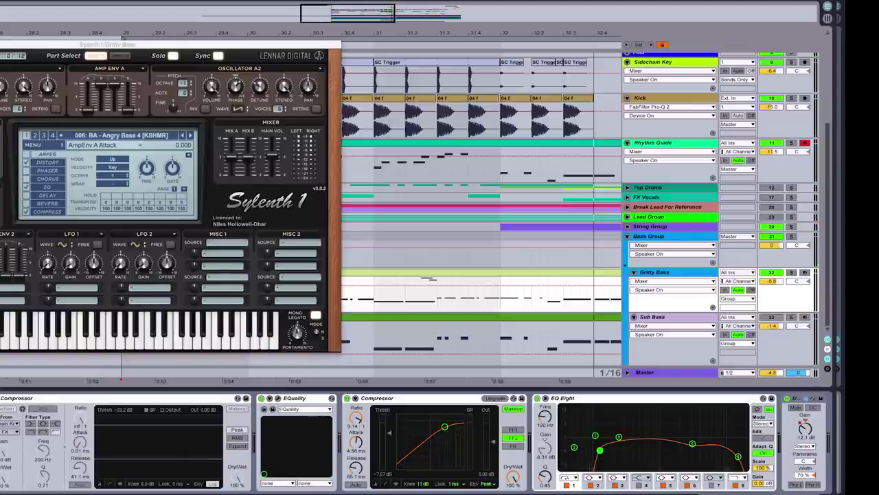
{"action": "key", "text": "ctrl+alt+p"}
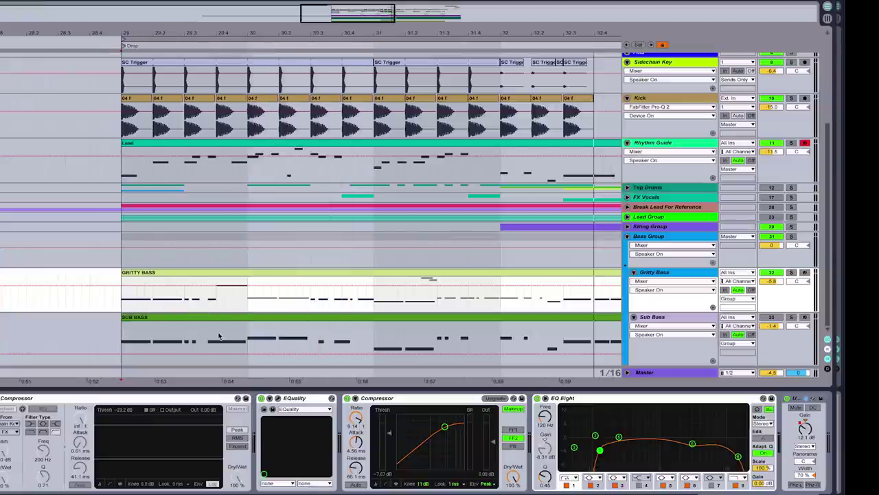
{"action": "double_click", "coordinate": [221, 275]}
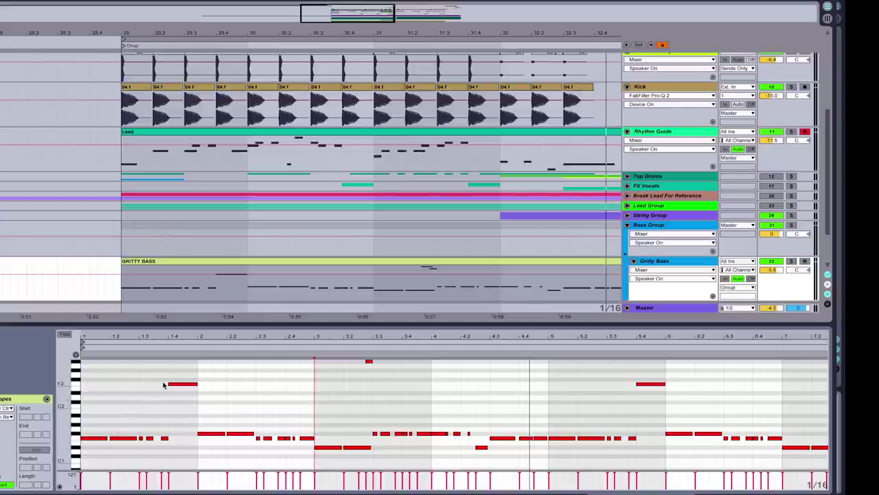
Select the high Gritty Bass note near beat 1.4 and mark a short passage of the clip.
{"action": "left_click_drag", "start_coordinate": [161, 377], "coordinate": [197, 397]}
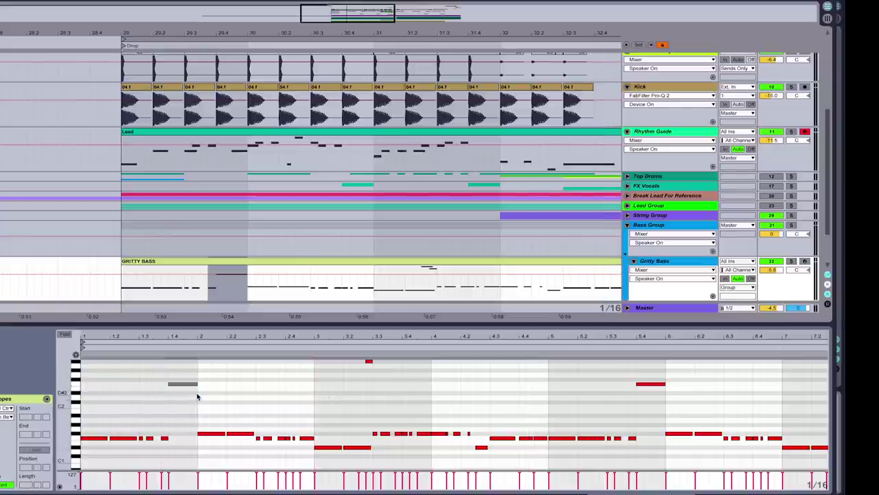
{"action": "scroll", "coordinate": [197, 397], "scroll_direction": "down", "scroll_amount": 2}
{"action": "scroll", "coordinate": [222, 300], "scroll_direction": "down", "scroll_amount": 3}
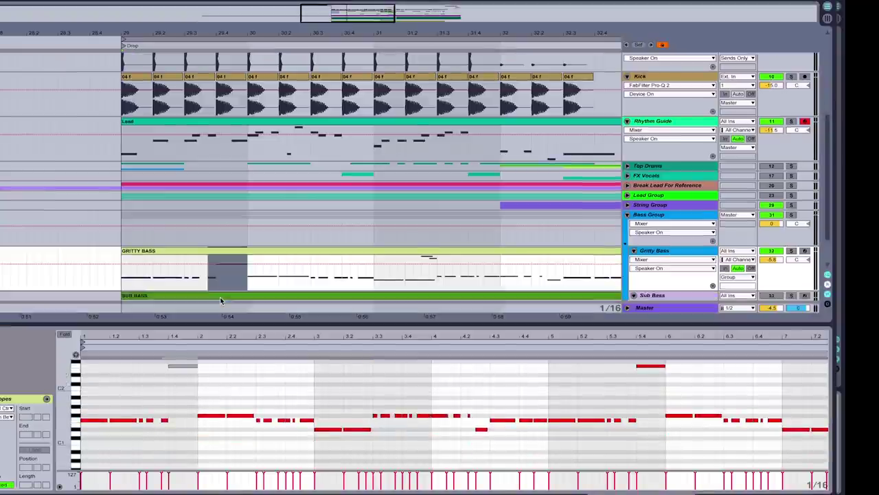
{"action": "scroll", "coordinate": [224, 294], "scroll_direction": "down", "scroll_amount": 1}
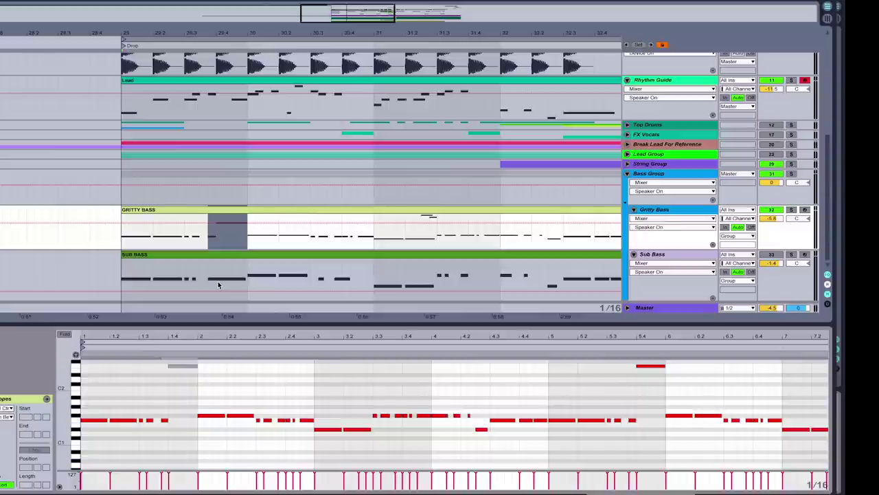
{"action": "left_click", "coordinate": [220, 238]}
{"action": "left_click_drag", "start_coordinate": [222, 239], "coordinate": [250, 238]}
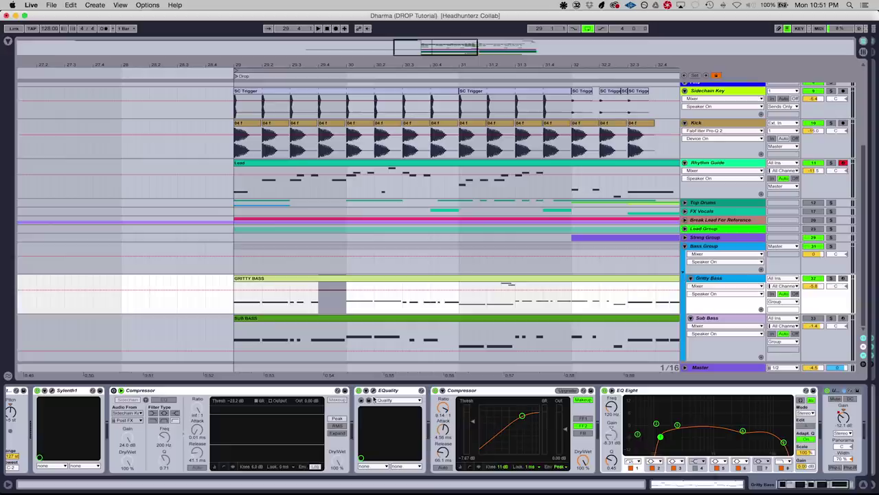
Check the Gritty Bass EQuality curve, then play with the Bass Group's LFOTool pump shape shown.
{"action": "left_click", "coordinate": [373, 390]}
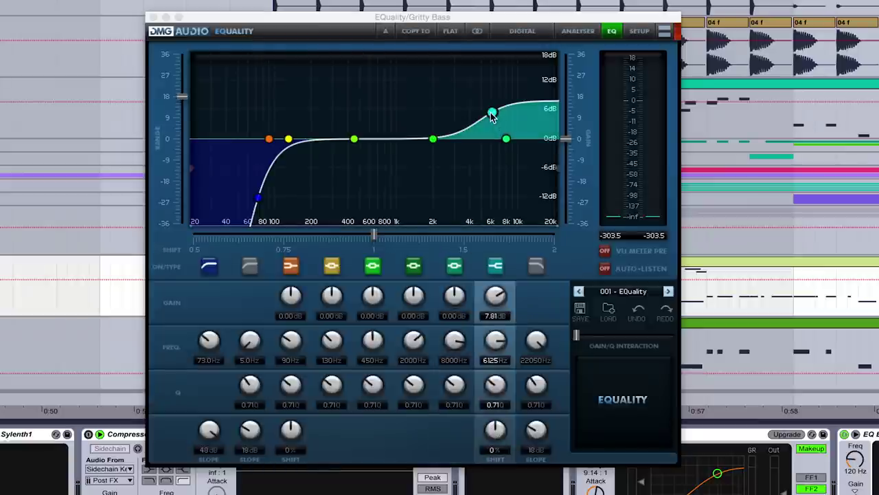
{"action": "left_click", "coordinate": [153, 16]}
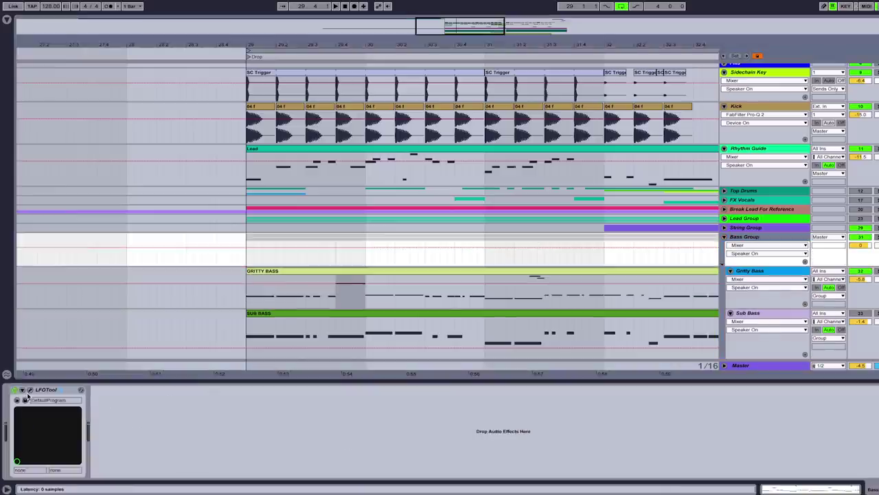
{"action": "left_click", "coordinate": [30, 390]}
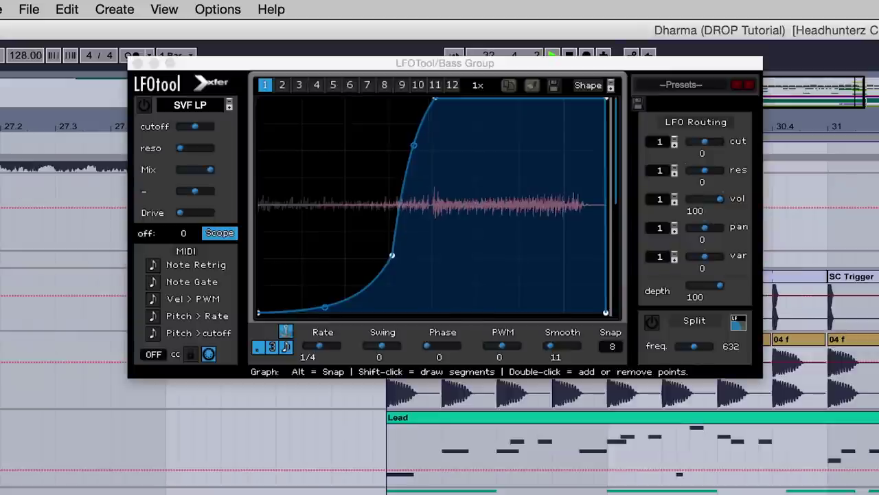
{"action": "key", "text": "space"}
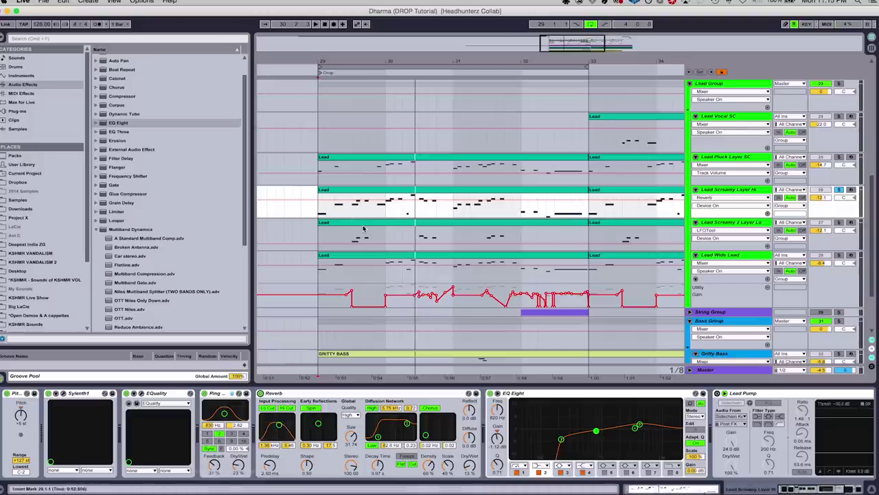
Play the lead layers from bar 29, then stop playback.
{"action": "left_click", "coordinate": [319, 212]}
{"action": "key", "text": "space"}
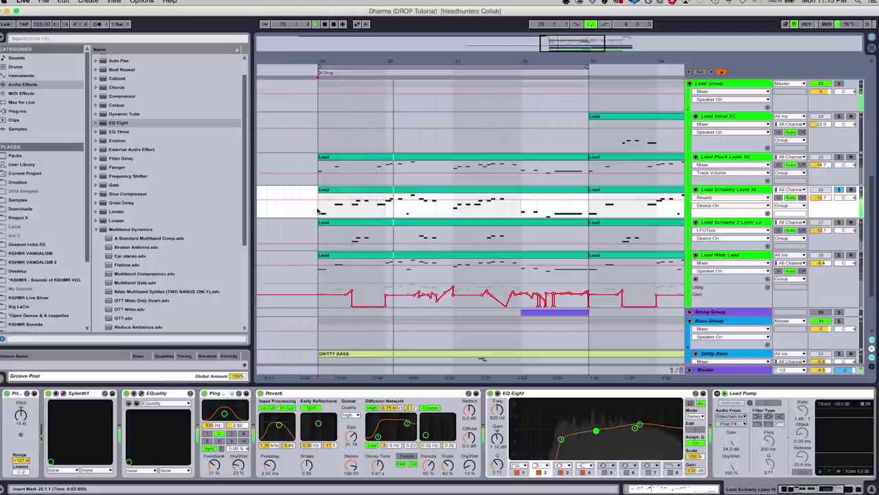
{"action": "key", "text": "space"}
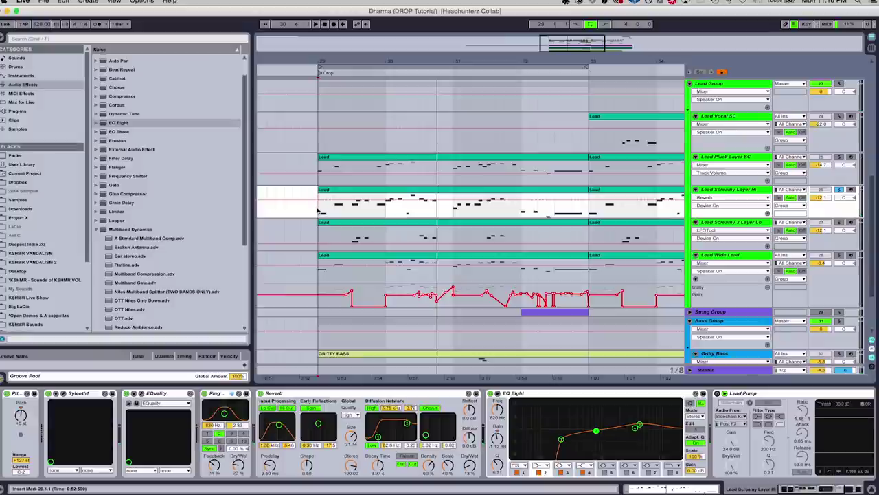
Review the Lead Screamy Layer's EQuality settings, repositioning the window before closing it.
{"action": "left_click", "coordinate": [141, 394]}
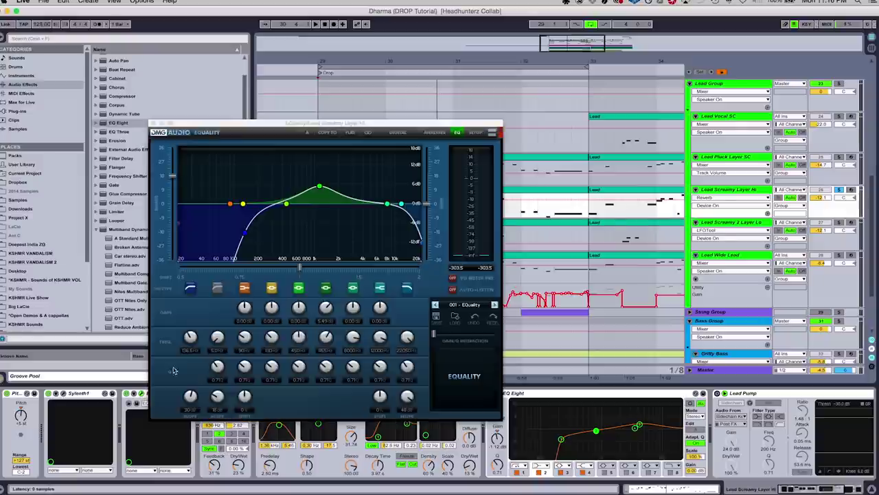
{"action": "left_click_drag", "start_coordinate": [339, 124], "coordinate": [236, 112]}
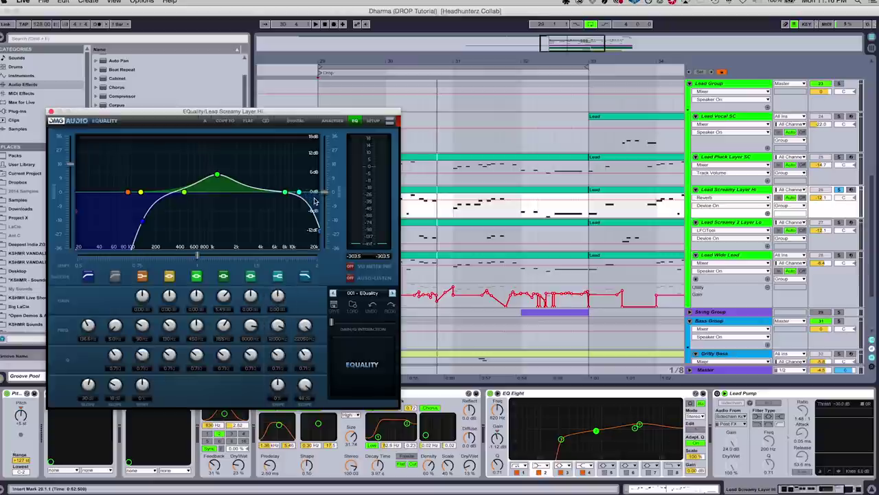
{"action": "left_click", "coordinate": [229, 393]}
Play the lead with Reverb and Ping Pong Delay switched off, then turn Reverb back on.
{"action": "left_click", "coordinate": [225, 394]}
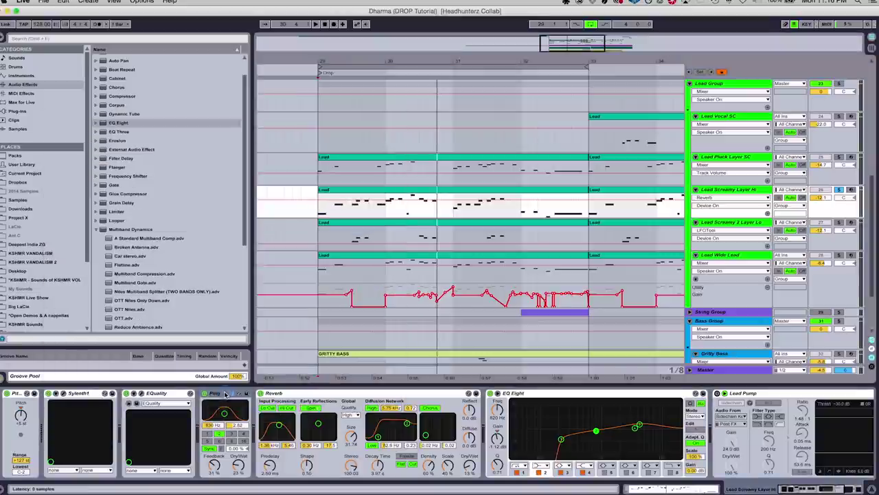
{"action": "left_click", "coordinate": [288, 394]}
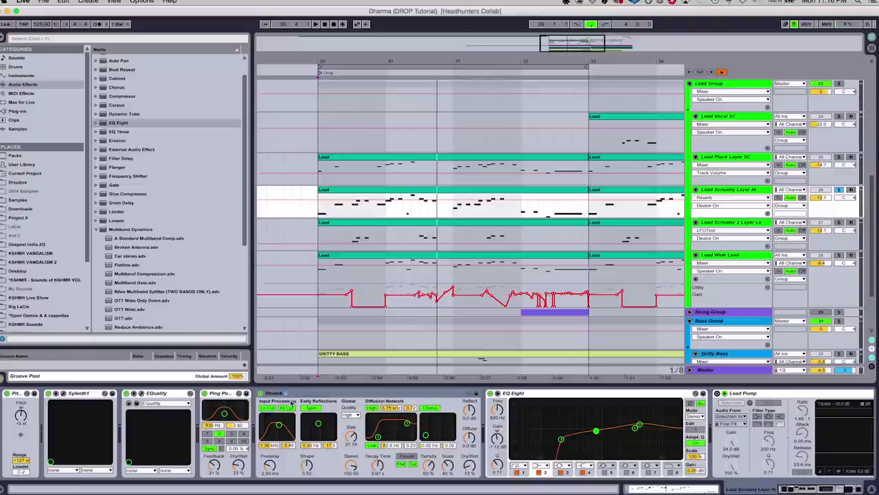
{"action": "left_click", "coordinate": [261, 393]}
{"action": "key", "text": "space"}
{"action": "left_click", "coordinate": [204, 393]}
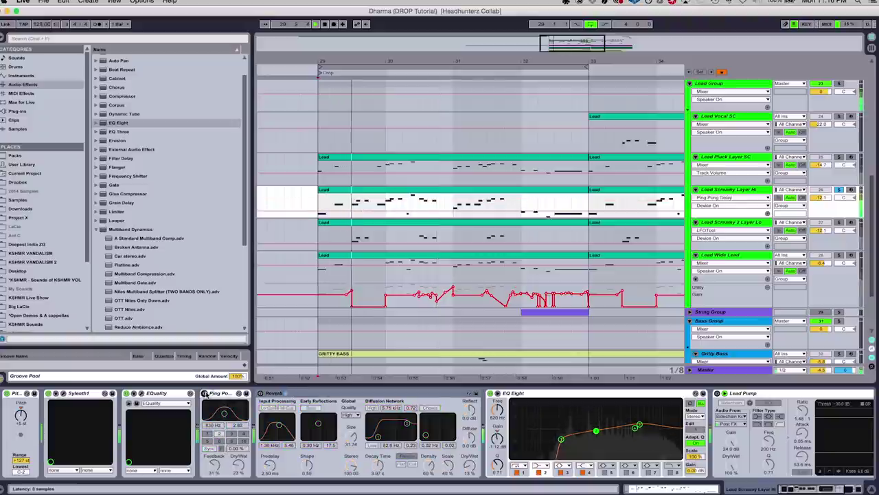
{"action": "left_click", "coordinate": [260, 393]}
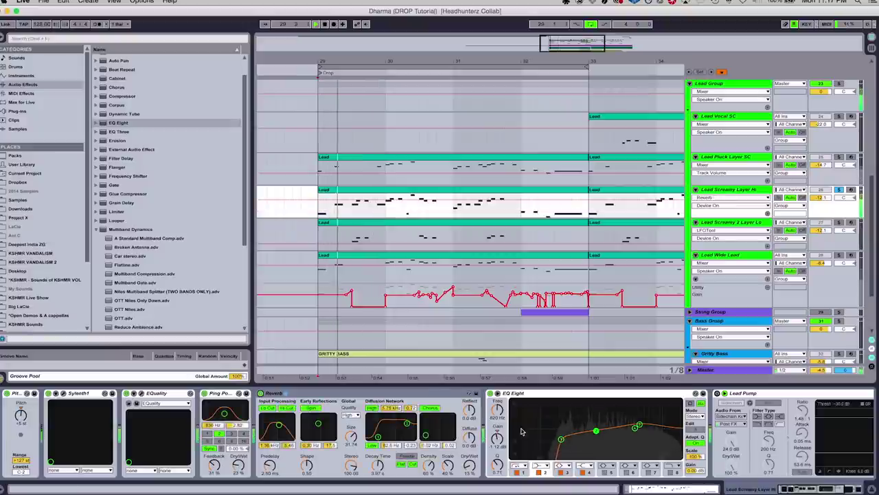
Solo the Lead Pluck Layer SC track.
{"action": "scroll", "coordinate": [529, 425], "scroll_direction": "right", "scroll_amount": 5}
{"action": "scroll", "coordinate": [529, 426], "scroll_direction": "right", "scroll_amount": 5}
{"action": "scroll", "coordinate": [529, 427], "scroll_direction": "right", "scroll_amount": 3}
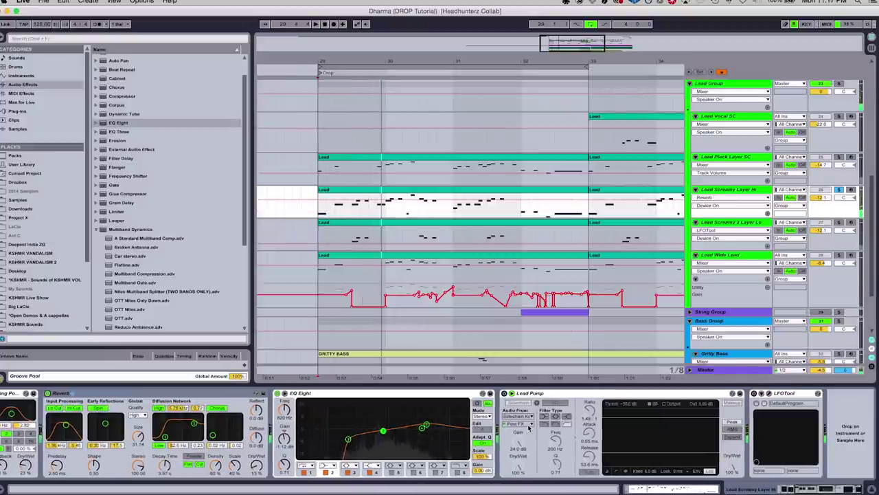
{"action": "left_click", "coordinate": [838, 156]}
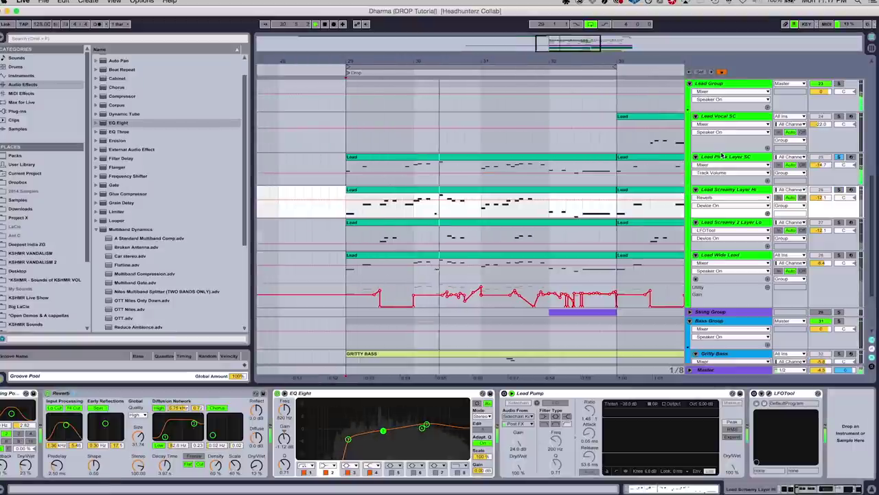
Show the Lead Pluck Layer SC device chain, then stop playback back at bar 29.
{"action": "left_click", "coordinate": [633, 165]}
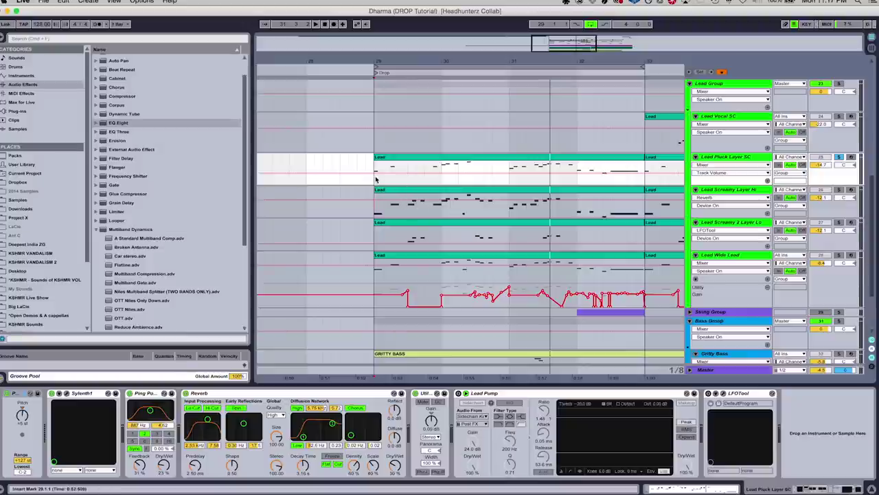
{"action": "key", "text": "space"}
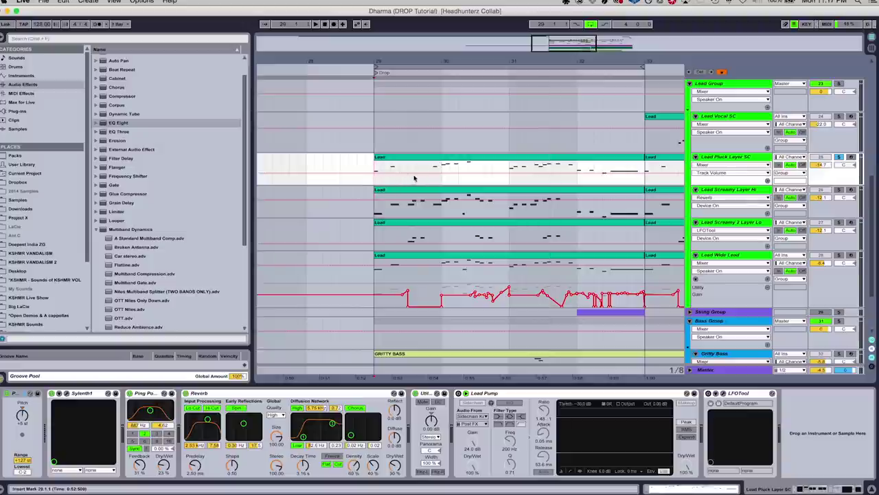
Solo Lead Screamy 2 Layer Lo with its devices shown and play it briefly.
{"action": "left_click", "coordinate": [838, 222]}
{"action": "left_click", "coordinate": [751, 231]}
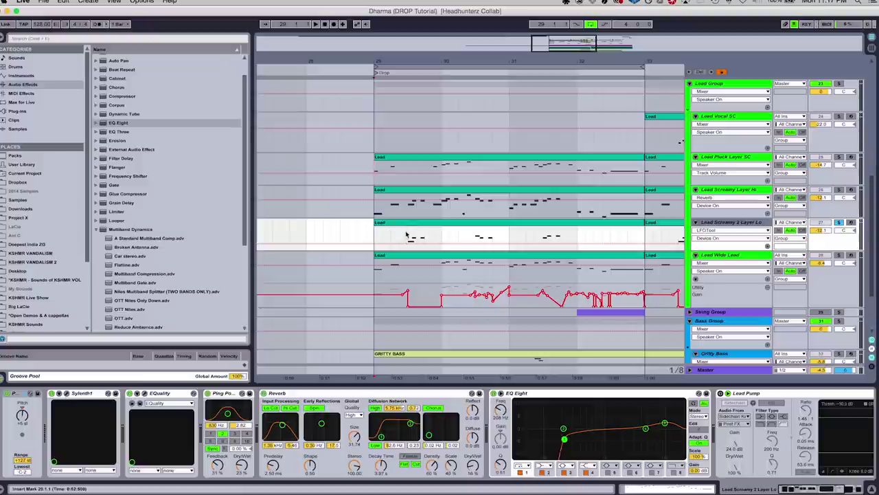
{"action": "key", "text": "space"}
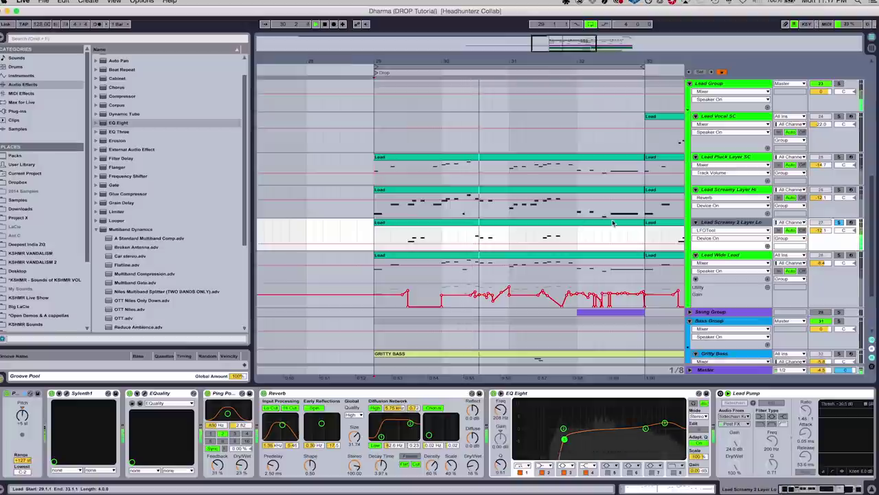
{"action": "key", "text": "space"}
Solo Lead Screamy Layer Hi, then Lead Pluck Layer SC, and play from bar 29.
{"action": "left_click", "coordinate": [839, 191]}
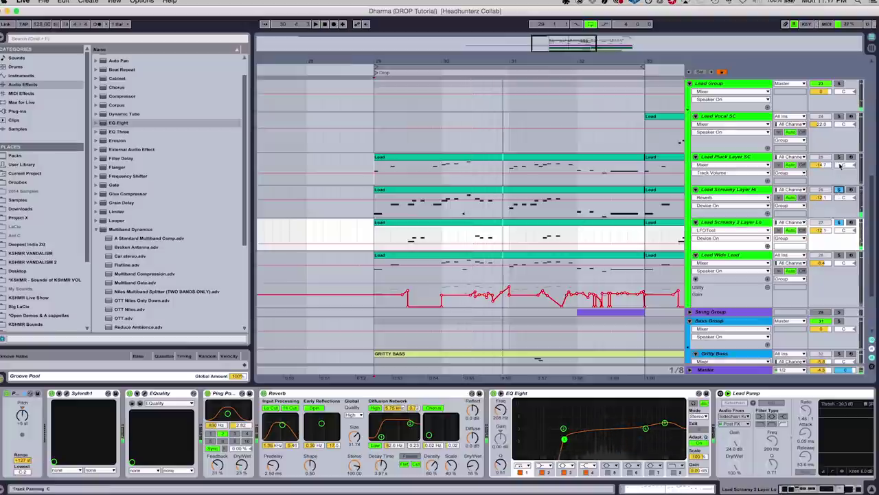
{"action": "left_click", "coordinate": [838, 157]}
{"action": "key", "text": "space"}
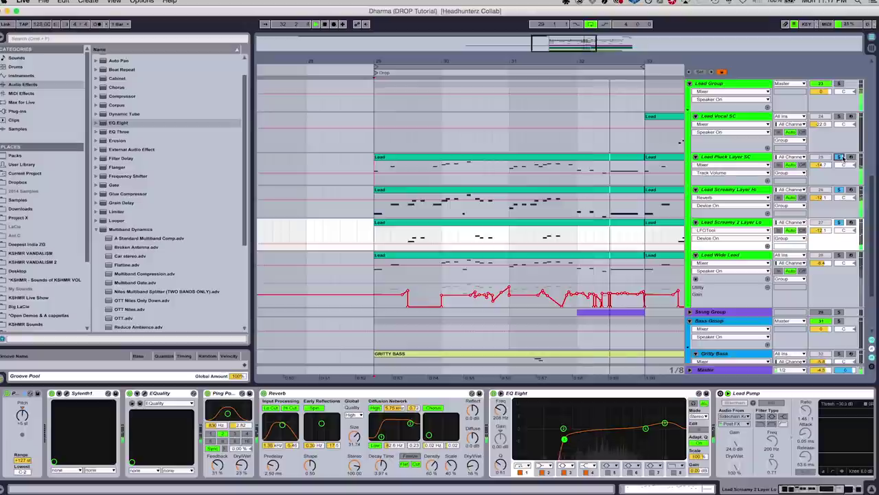
{"action": "key", "text": "space"}
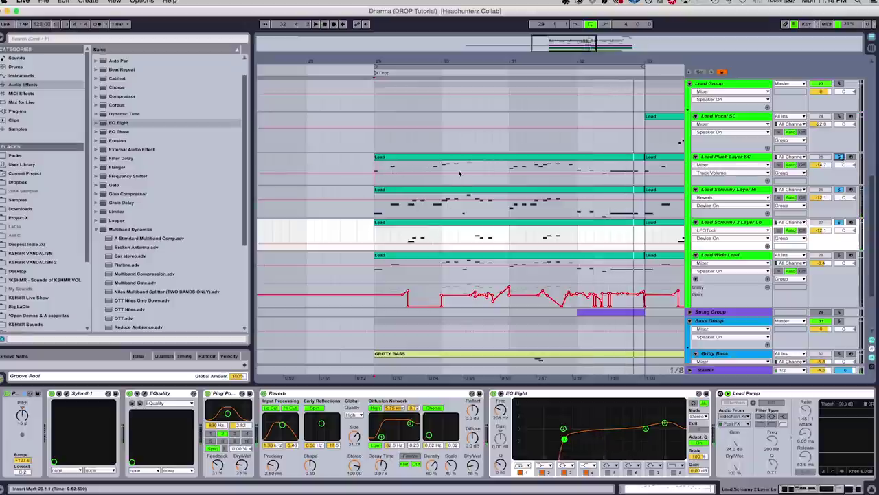
Place the insert marker at bar 30.3.3, select the lead tracks, and solo Lead Wide Lead.
{"action": "left_click", "coordinate": [484, 234]}
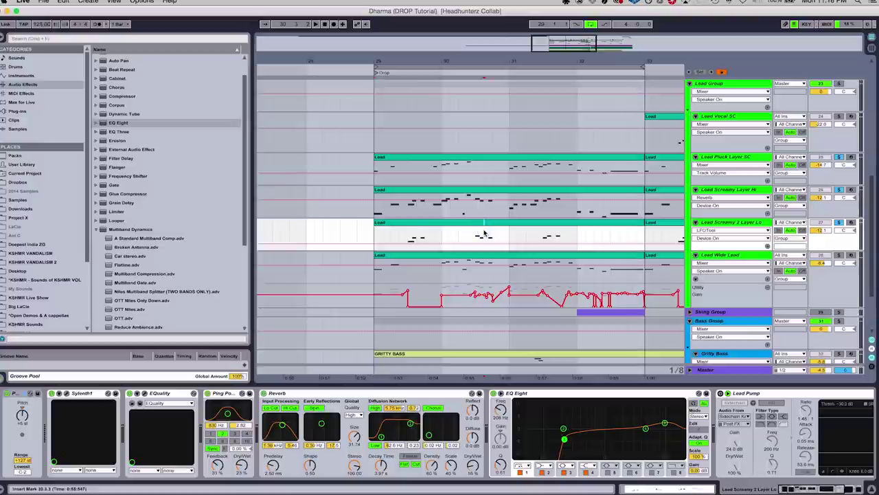
{"action": "left_click", "coordinate": [511, 167]}
{"action": "left_click", "coordinate": [548, 234]}
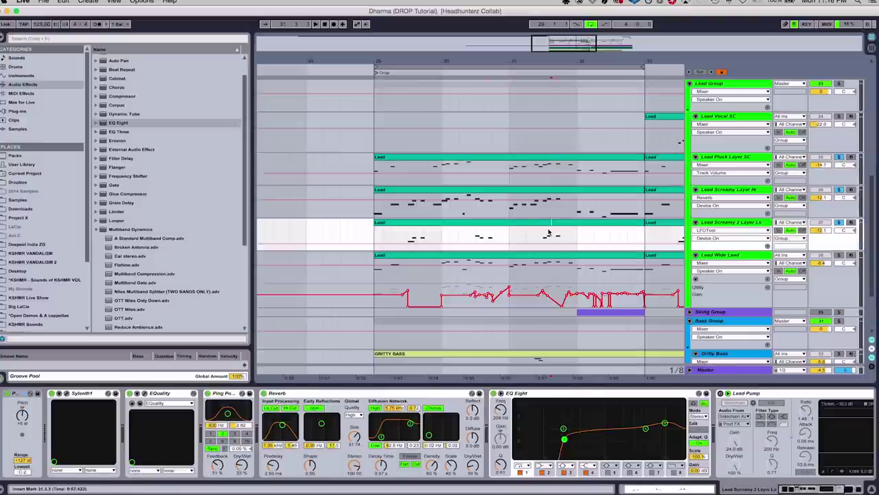
{"action": "left_click", "coordinate": [838, 255]}
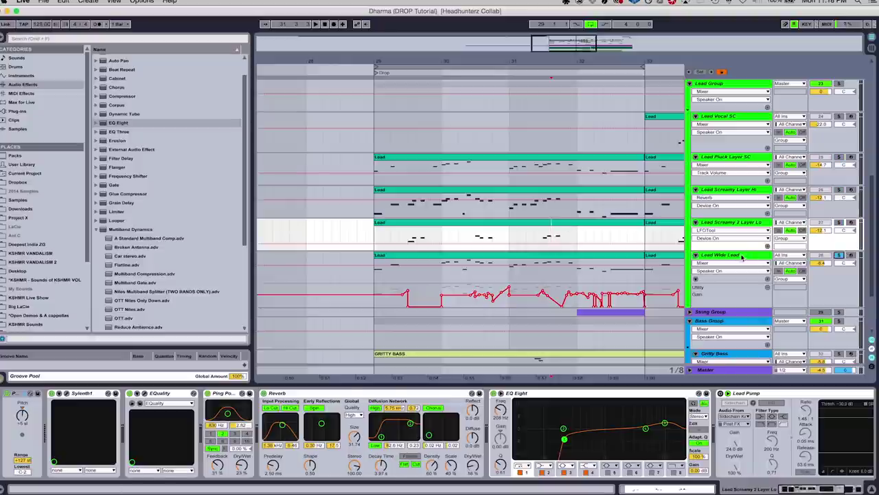
Play the soloed Lead Wide Lead from bar 29, then switch the solo to Lead Screamy 2 Layer Lo.
{"action": "left_click", "coordinate": [379, 280]}
{"action": "left_click", "coordinate": [374, 276]}
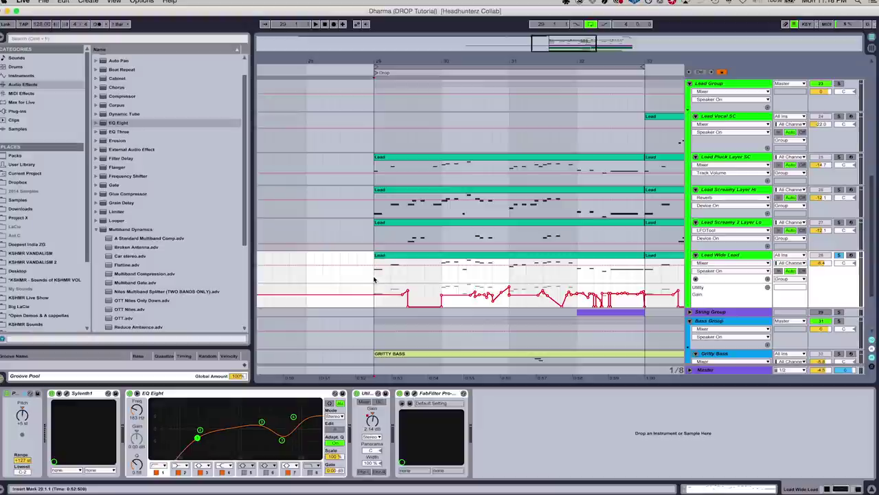
{"action": "key", "text": "space"}
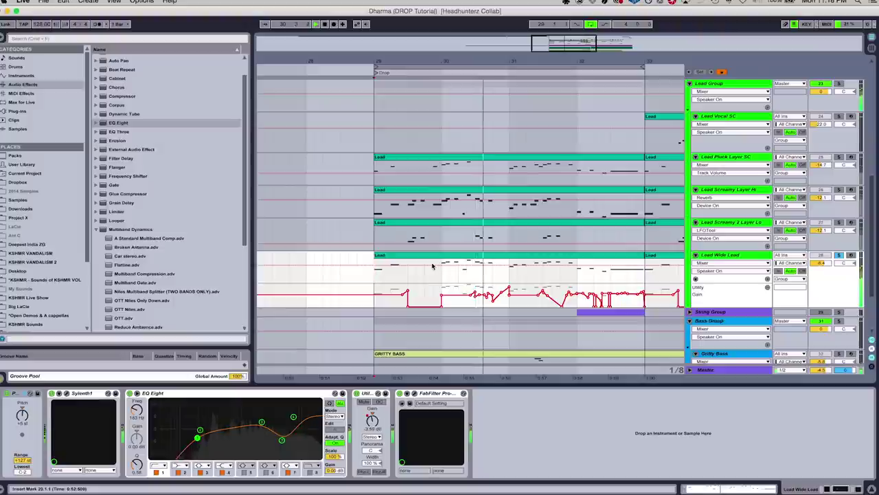
{"action": "left_click", "coordinate": [839, 222]}
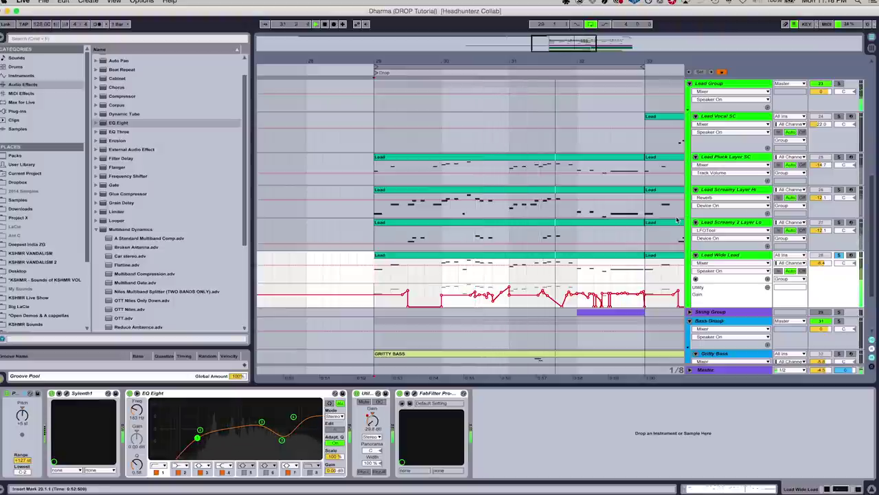
{"action": "key", "text": "space"}
Unsolo Lead Screamy 2 Layer Lo, reactivate Lead Wide Lead, and replay the drop with all layers.
{"action": "left_click", "coordinate": [839, 222]}
{"action": "key", "text": "space"}
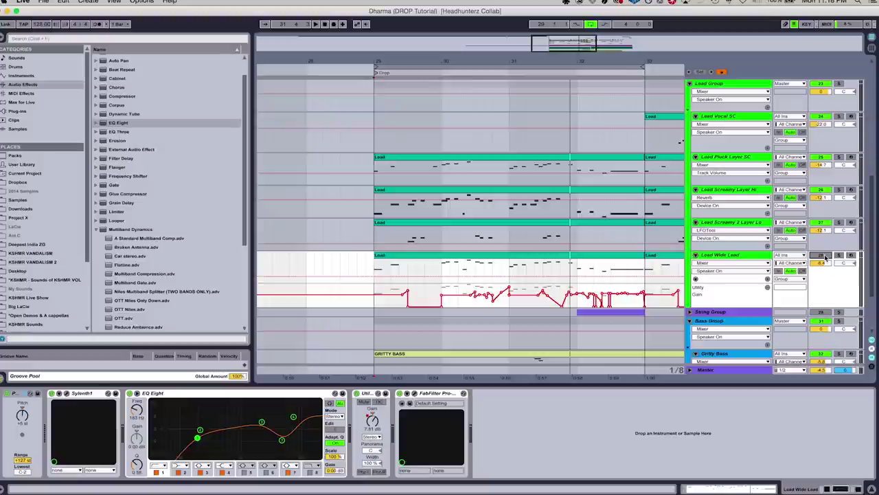
{"action": "key", "text": "space"}
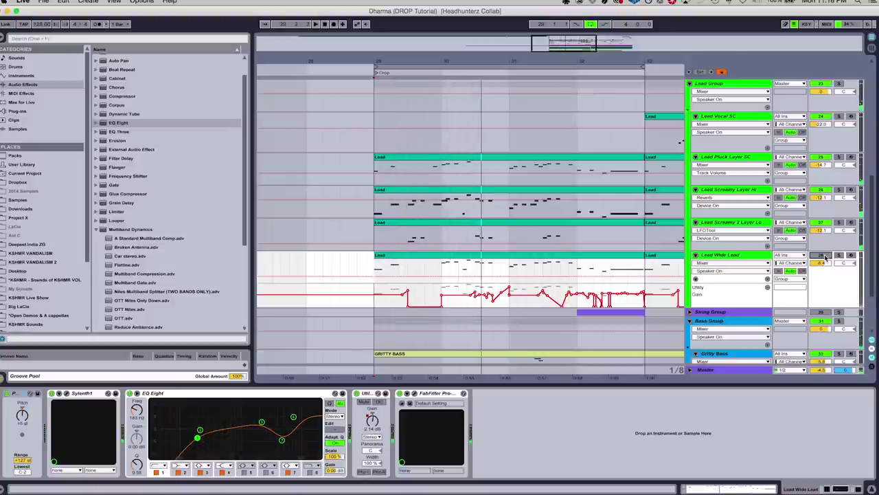
{"action": "left_click", "coordinate": [821, 254]}
{"action": "key", "text": "space"}
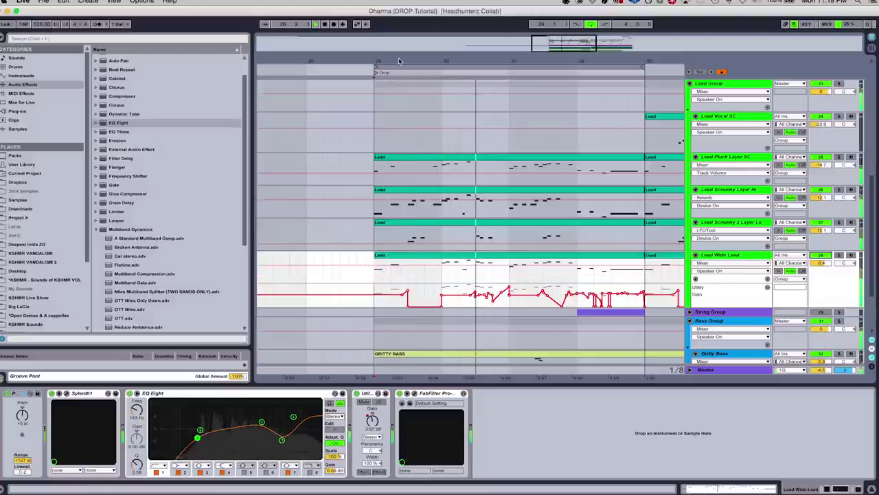
Zoom in around bar 29 and select a short range in the wide lead's Lead clip.
{"action": "left_click_drag", "start_coordinate": [398, 61], "coordinate": [371, 280]}
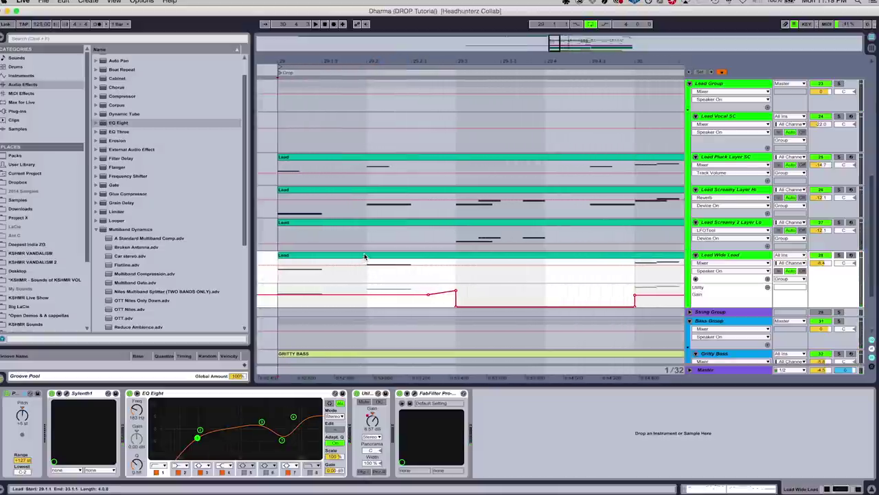
{"action": "left_click", "coordinate": [364, 254]}
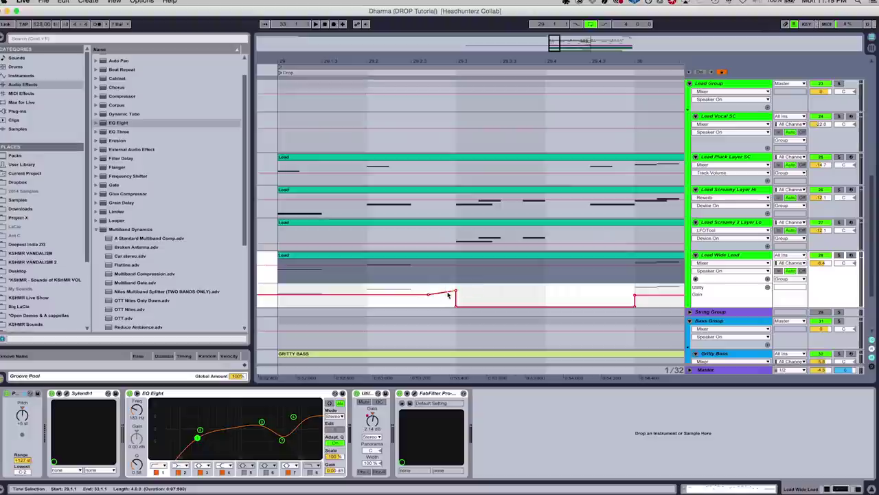
{"action": "left_click_drag", "start_coordinate": [367, 278], "coordinate": [455, 276]}
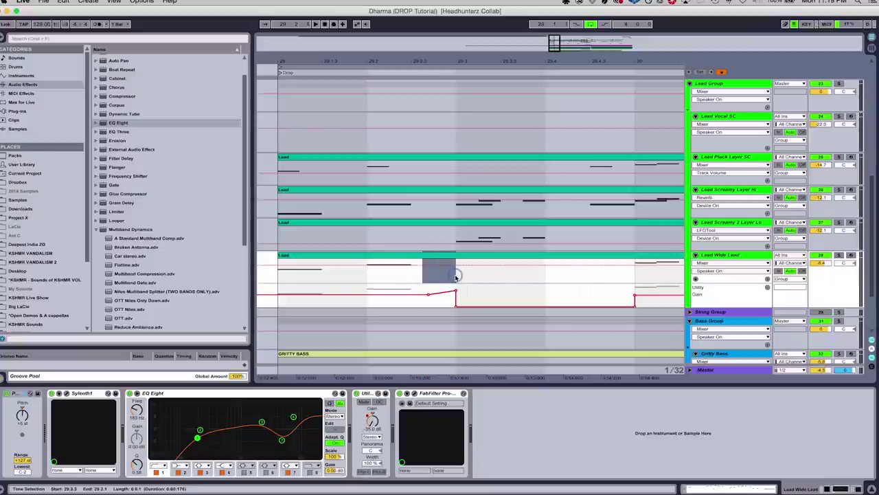
{"action": "left_click", "coordinate": [369, 275]}
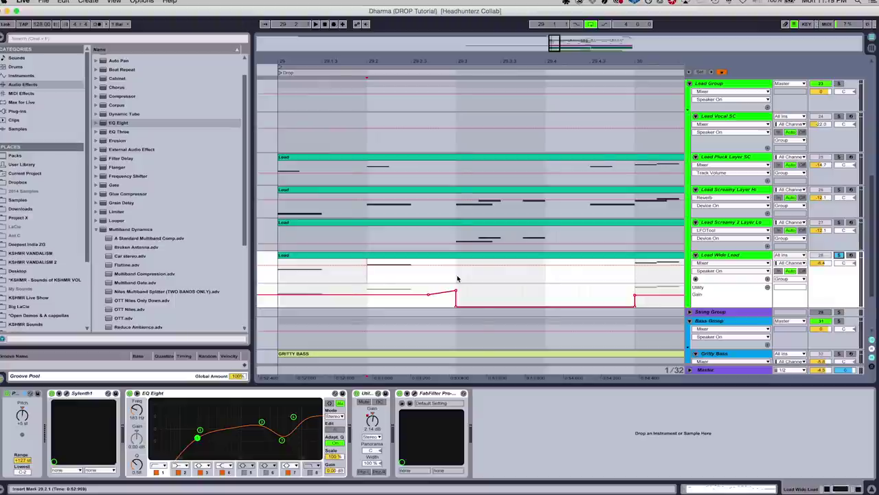
Play the lead passage from the start of bar 29, then set the position to bar 30.
{"action": "scroll", "coordinate": [412, 275], "scroll_direction": "left", "scroll_amount": 3}
{"action": "left_click", "coordinate": [349, 276]}
{"action": "key", "text": "space"}
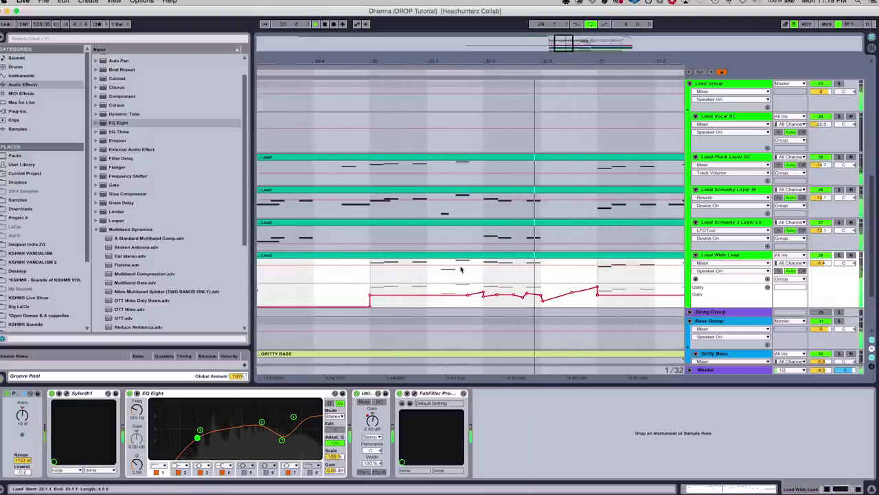
{"action": "key", "text": "space"}
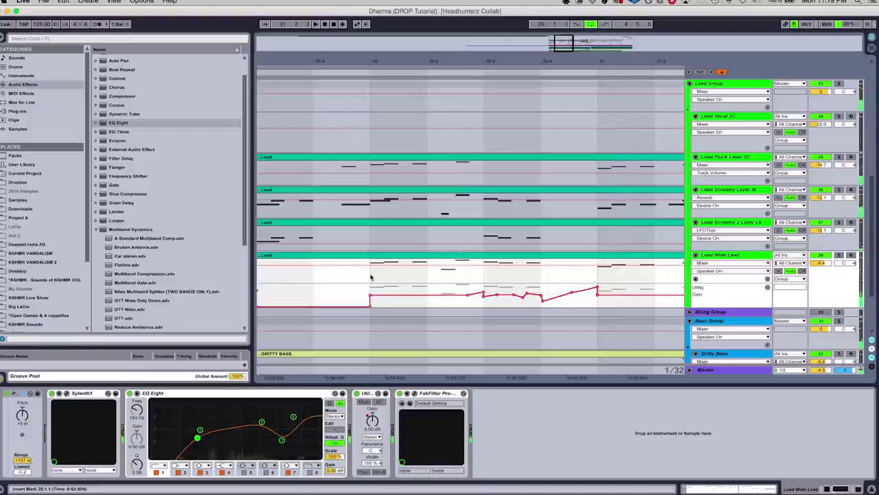
{"action": "left_click", "coordinate": [370, 277]}
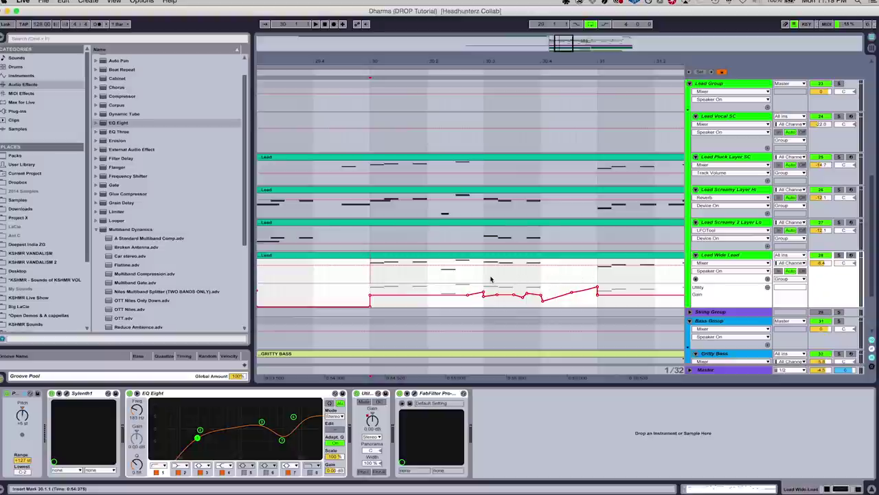
Solo the Strings track, play it briefly on its own, then unsolo it.
{"action": "mouse_move", "coordinate": [571, 296]}
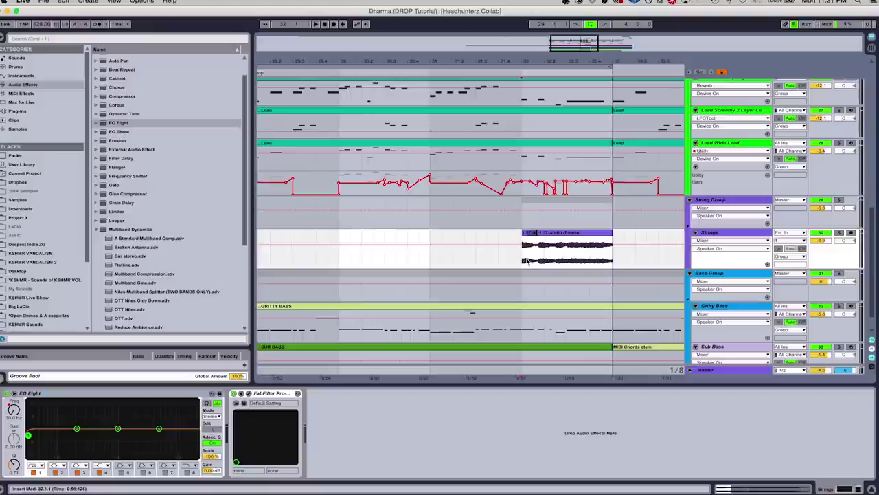
{"action": "left_click", "coordinate": [839, 234]}
{"action": "key", "text": "space"}
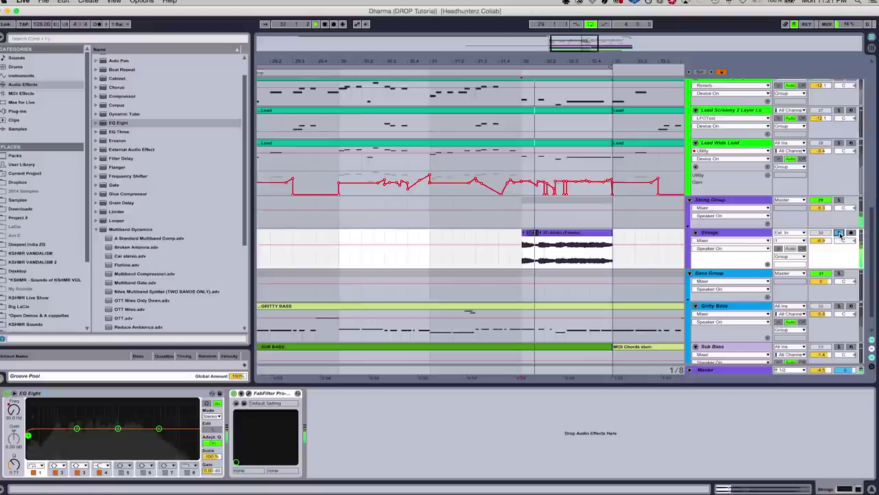
{"action": "key", "text": "space"}
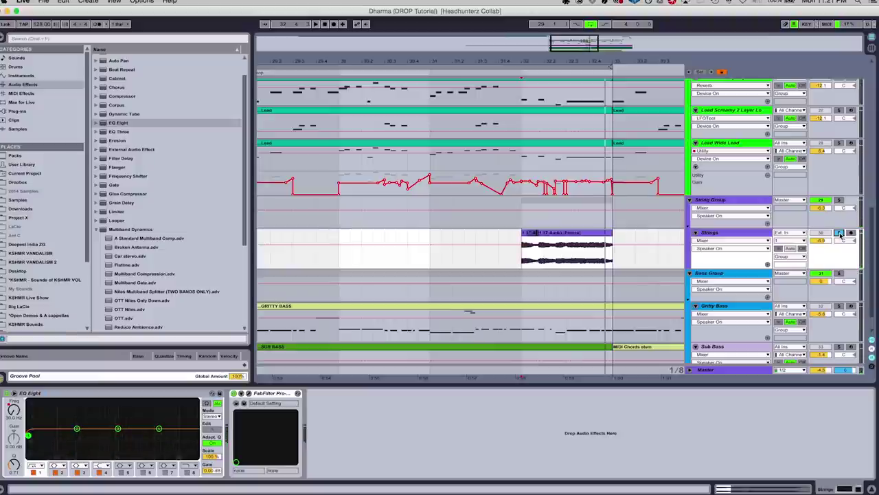
{"action": "left_click", "coordinate": [839, 234]}
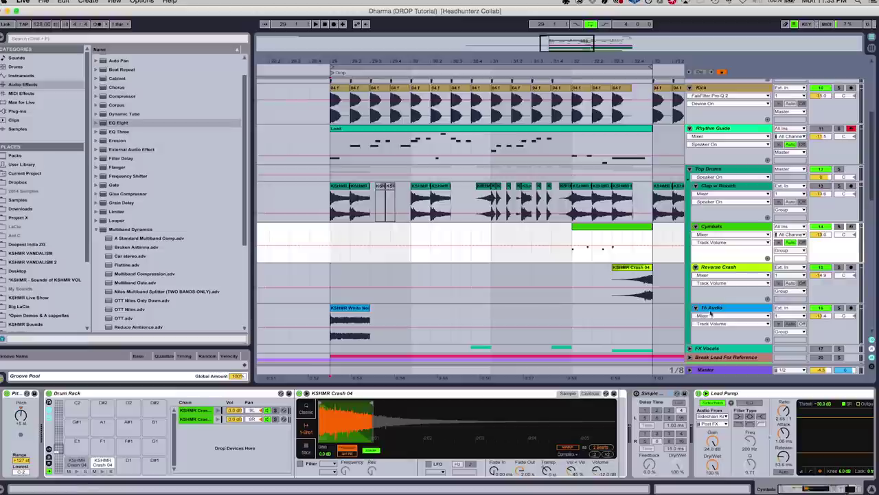
{"action": "left_click", "coordinate": [839, 308]}
{"action": "key", "text": "space"}
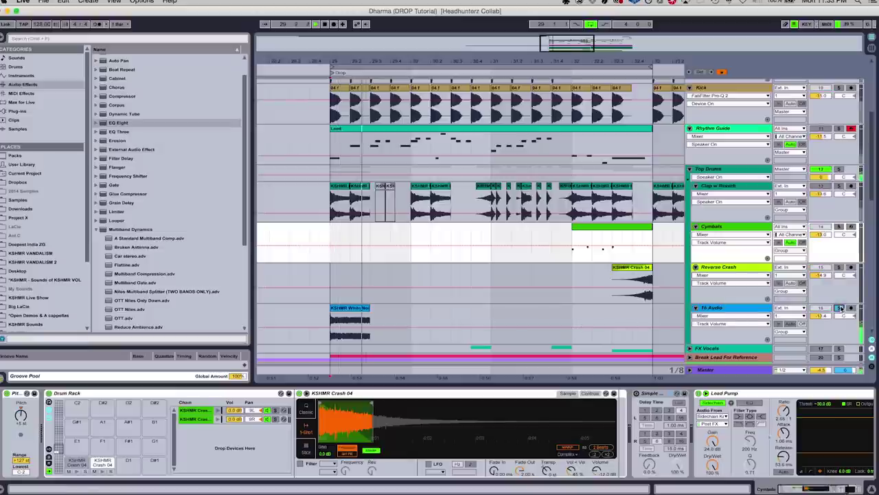
{"action": "left_click", "coordinate": [838, 307]}
{"action": "left_click", "coordinate": [737, 309]}
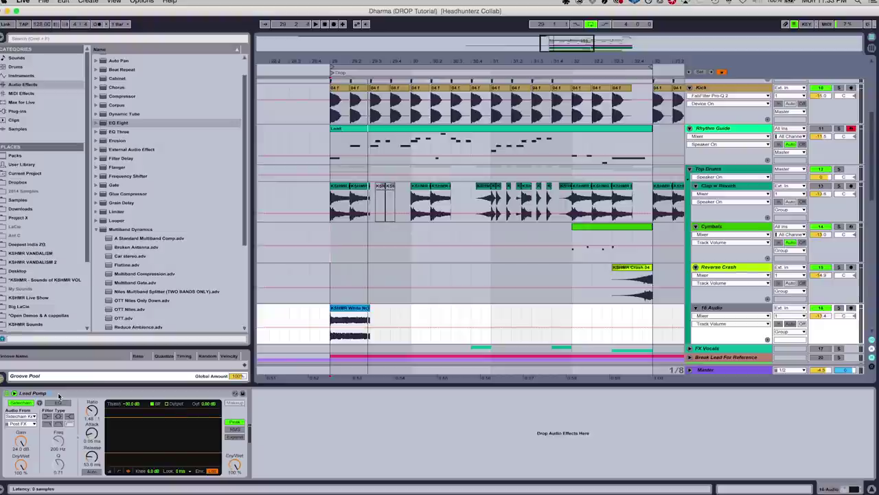
{"action": "key", "text": "space"}
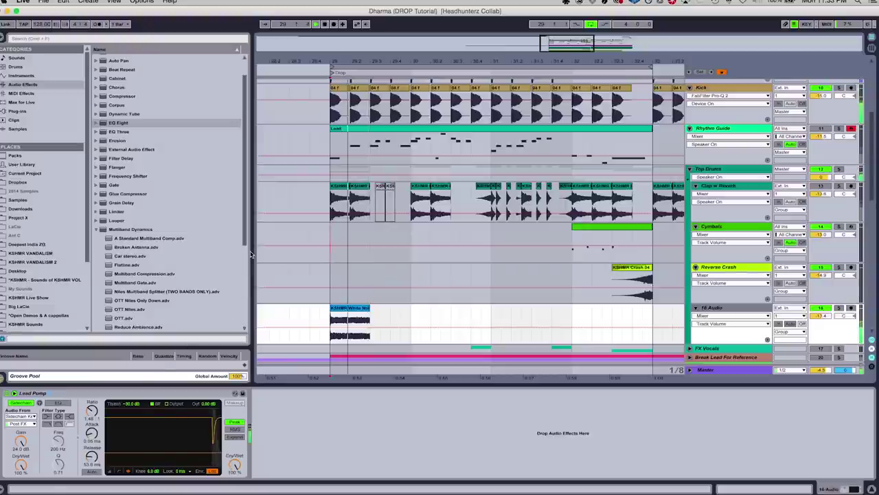
{"action": "left_click", "coordinate": [572, 254]}
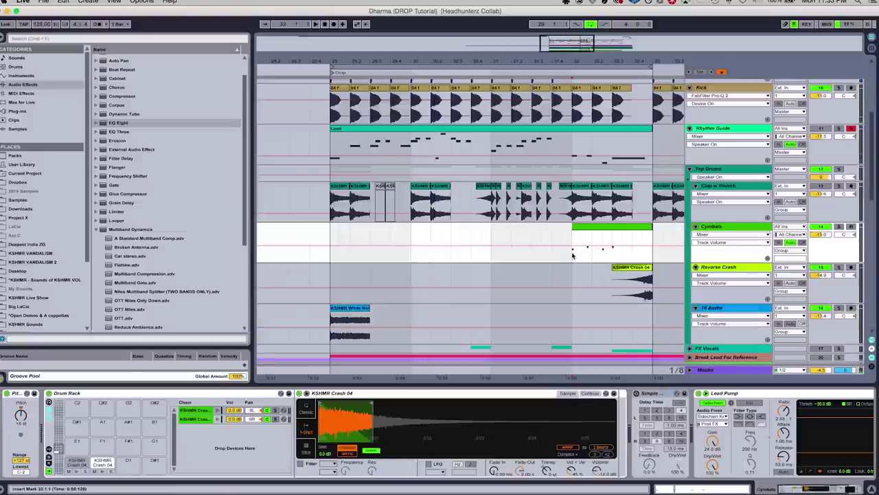
{"action": "left_click", "coordinate": [489, 255]}
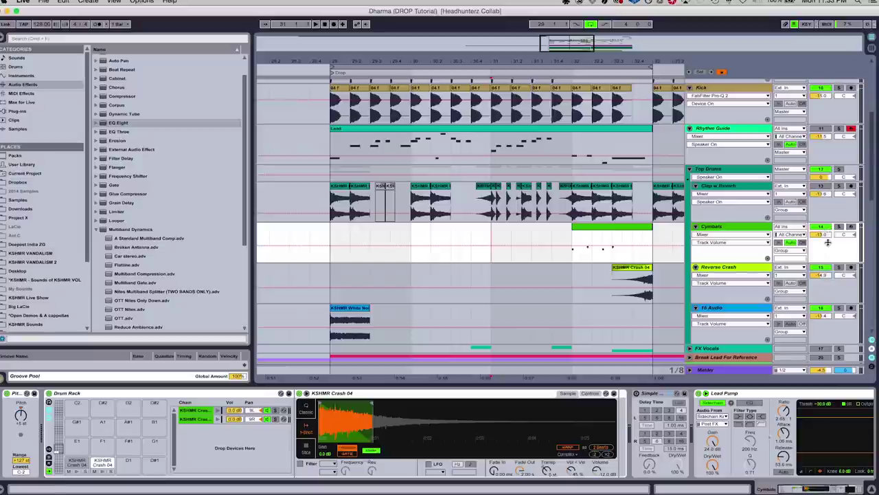
{"action": "key", "text": "space"}
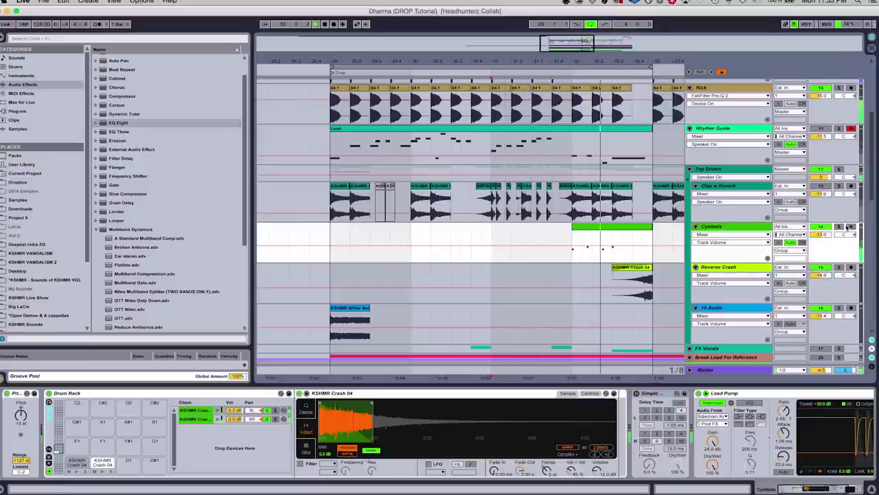
{"action": "left_click", "coordinate": [201, 409]}
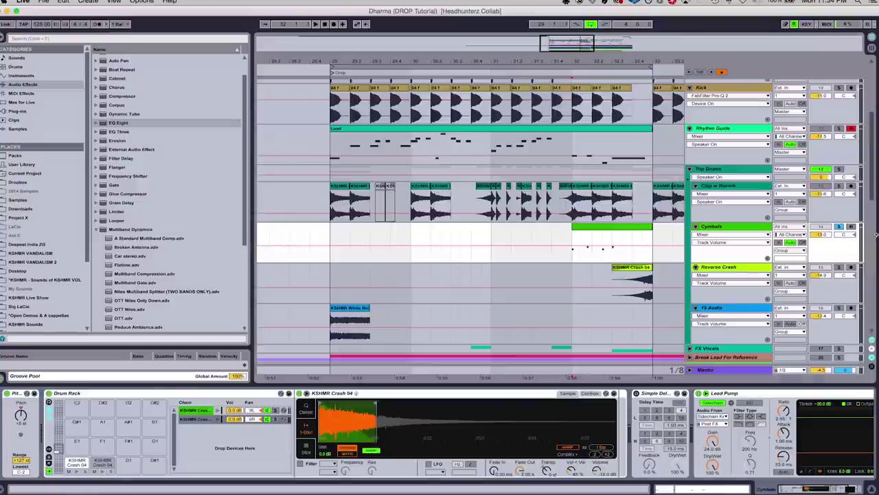
{"action": "key", "text": "space"}
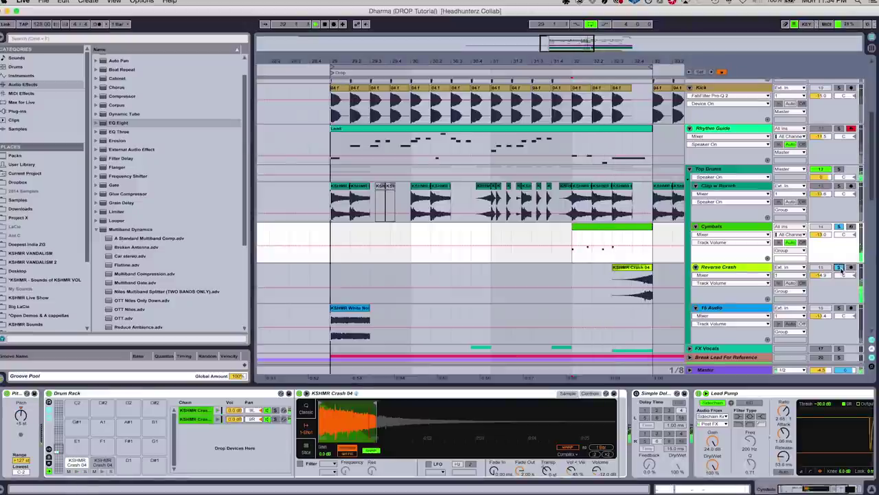
{"action": "left_click", "coordinate": [839, 267]}
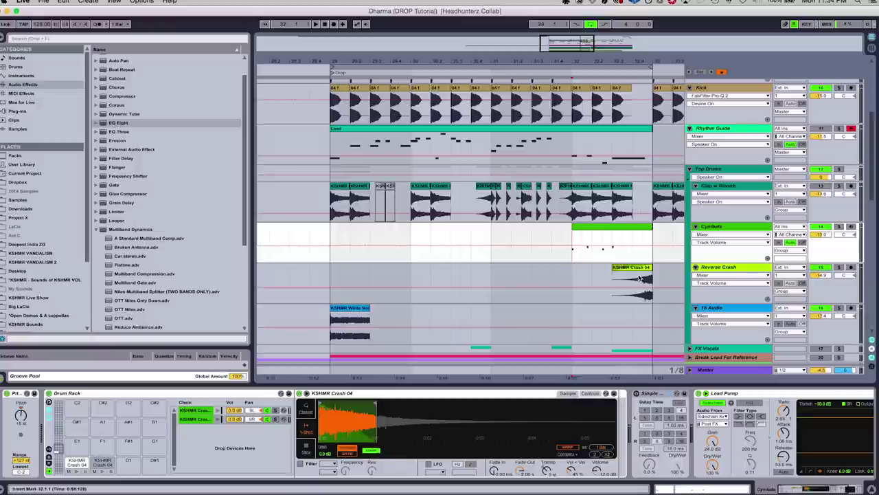
{"action": "key", "text": "space"}
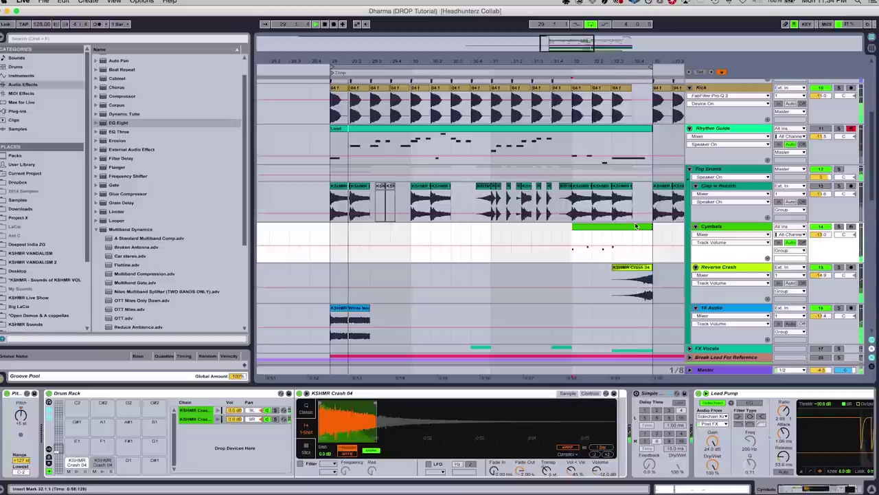
Show Clap w Reverb's effects, play the drop, then restart playback from bar 29.
{"action": "left_click", "coordinate": [330, 217]}
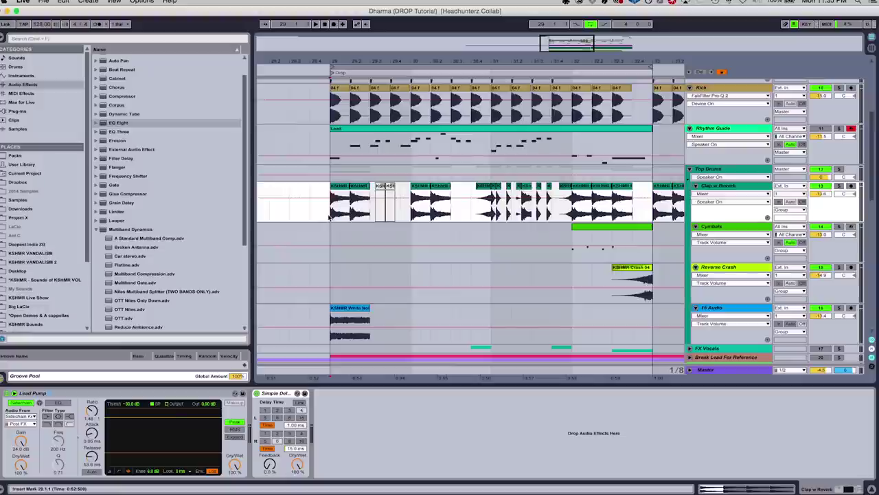
{"action": "key", "text": "space"}
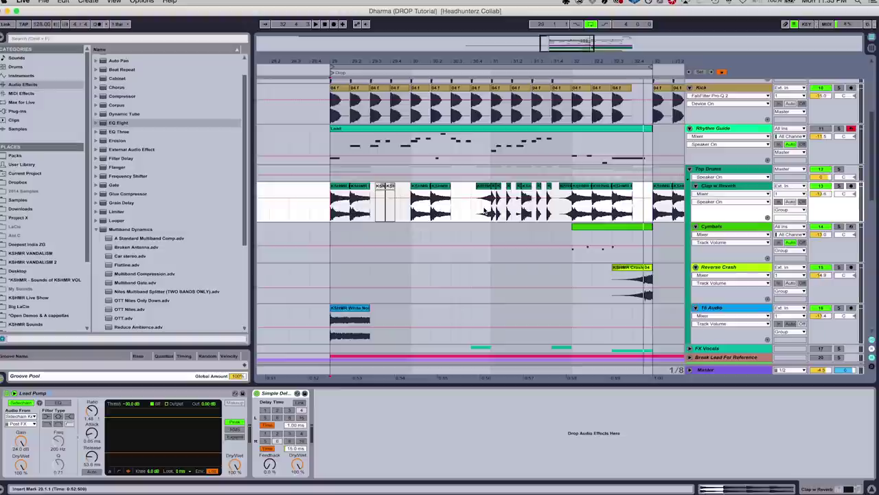
{"action": "left_click", "coordinate": [484, 212]}
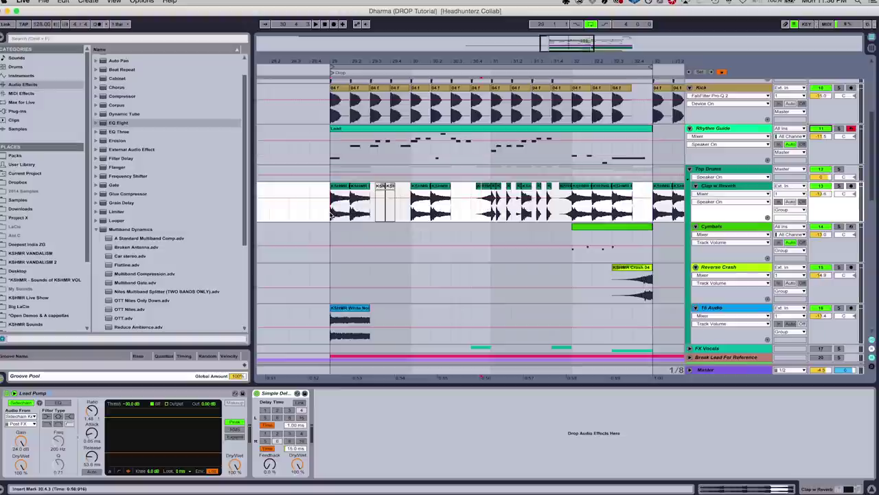
{"action": "left_click", "coordinate": [331, 215]}
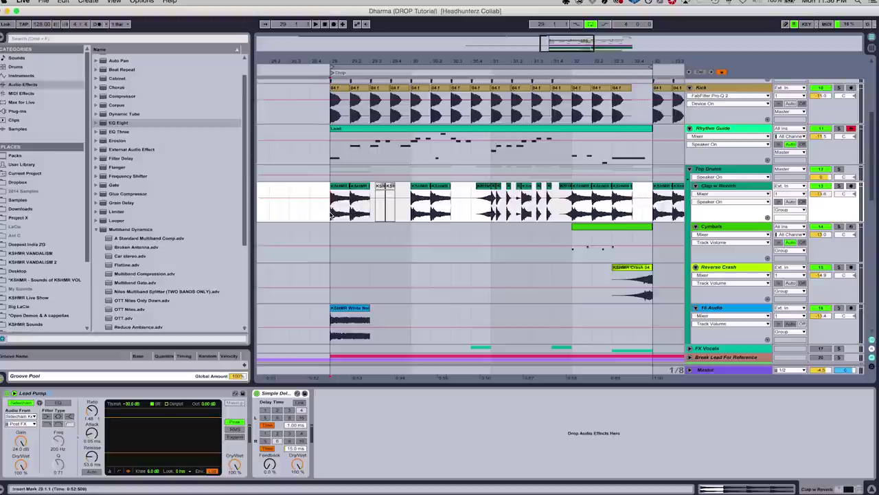
{"action": "key", "text": "space"}
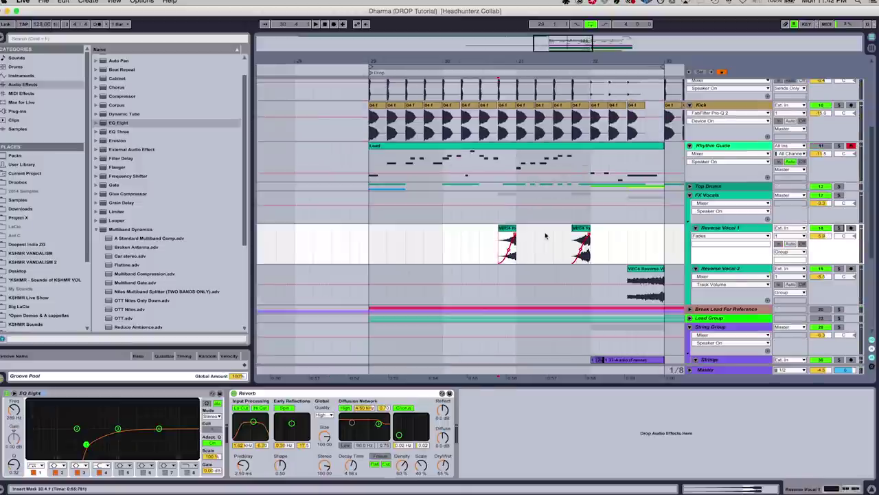
Solo FX Vocals and play the drop, setting the start to bar 29 before stopping.
{"action": "left_click", "coordinate": [839, 195]}
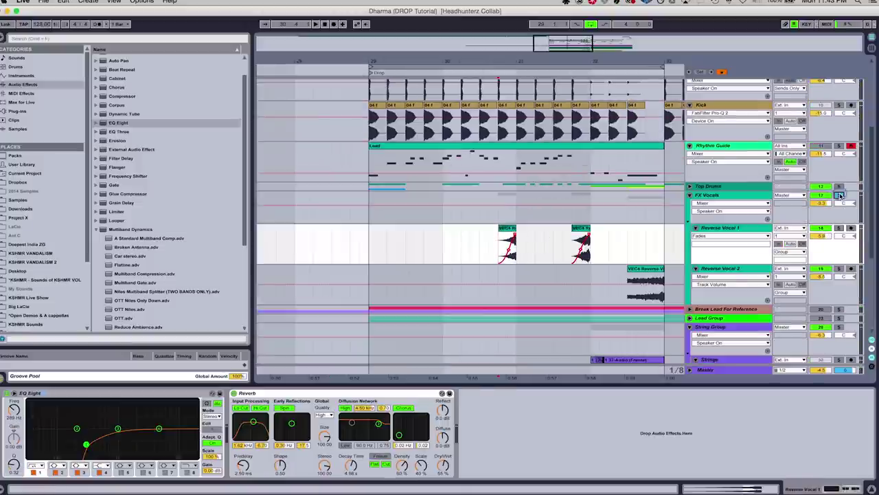
{"action": "key", "text": "space"}
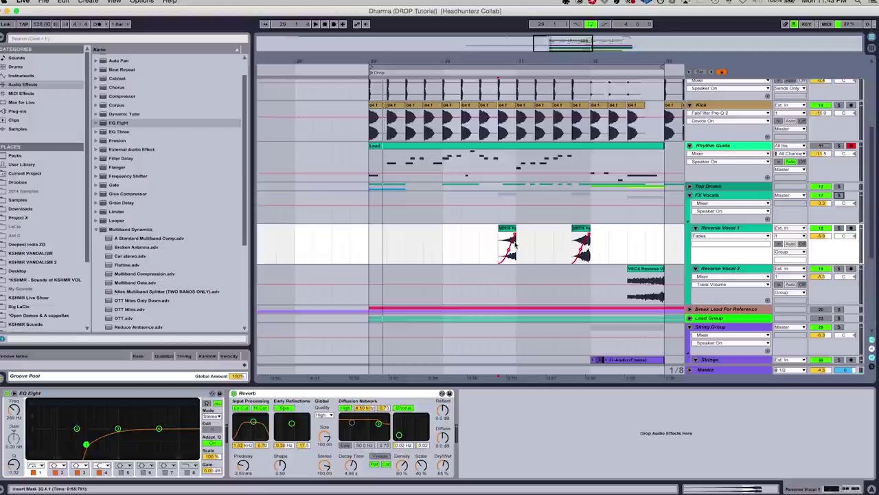
{"action": "left_click", "coordinate": [373, 245]}
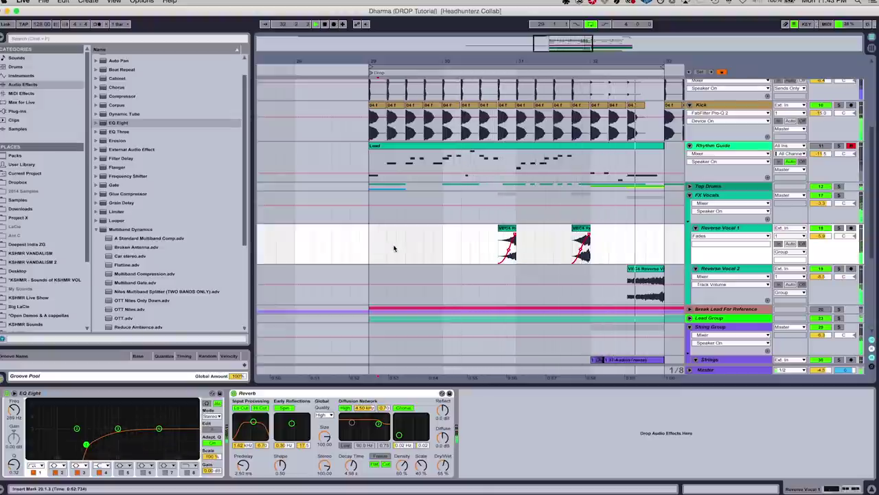
{"action": "key", "text": "space"}
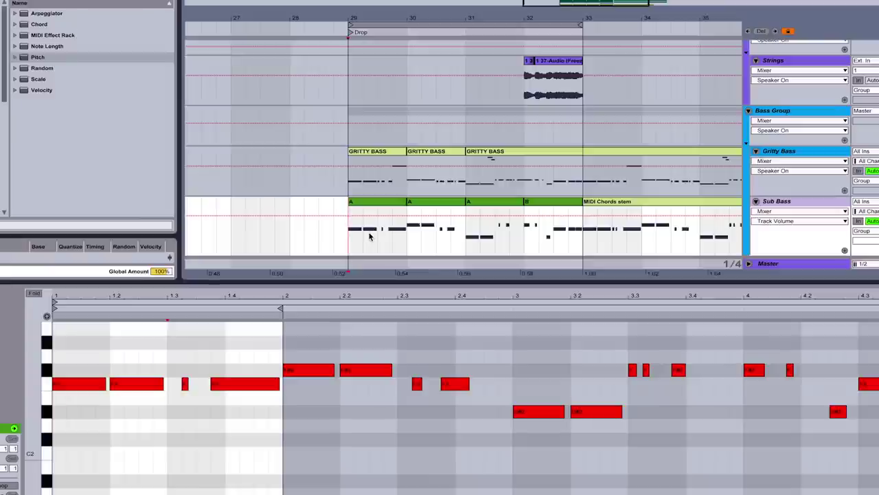
Step through the Sub Bass's three A clips to compare their notes, ending on the first.
{"action": "left_click", "coordinate": [368, 232]}
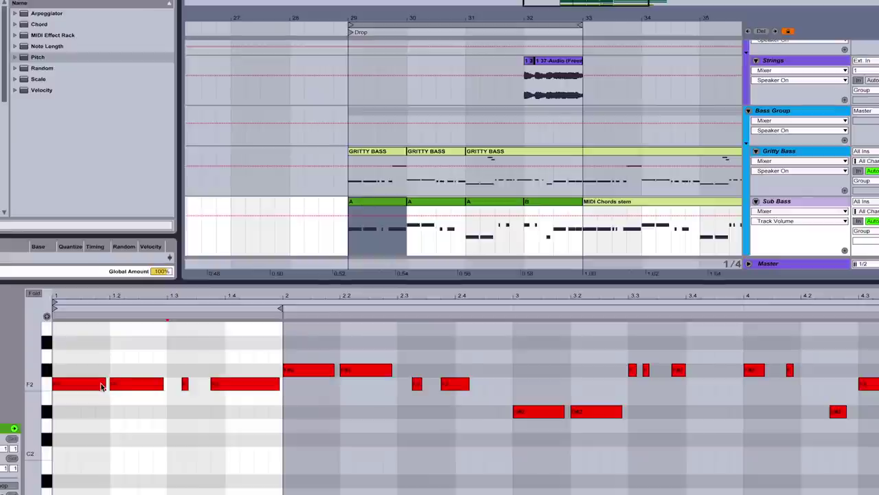
{"action": "left_click", "coordinate": [417, 204]}
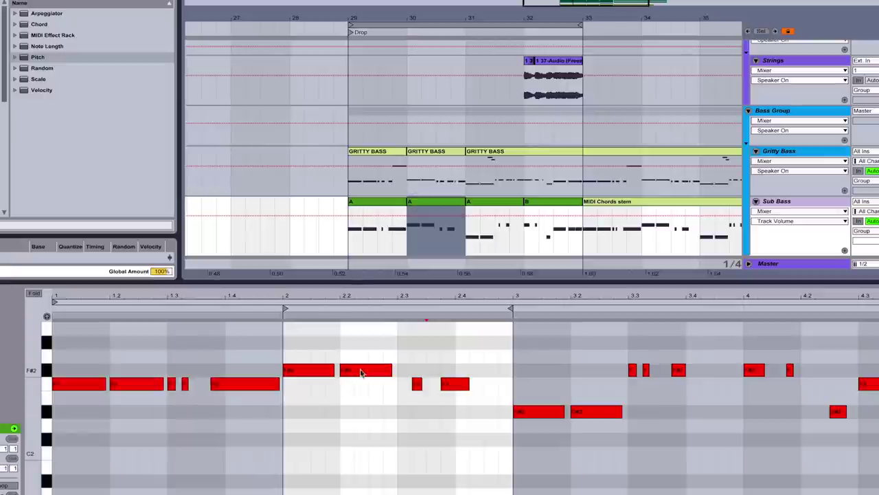
{"action": "key", "text": "Right"}
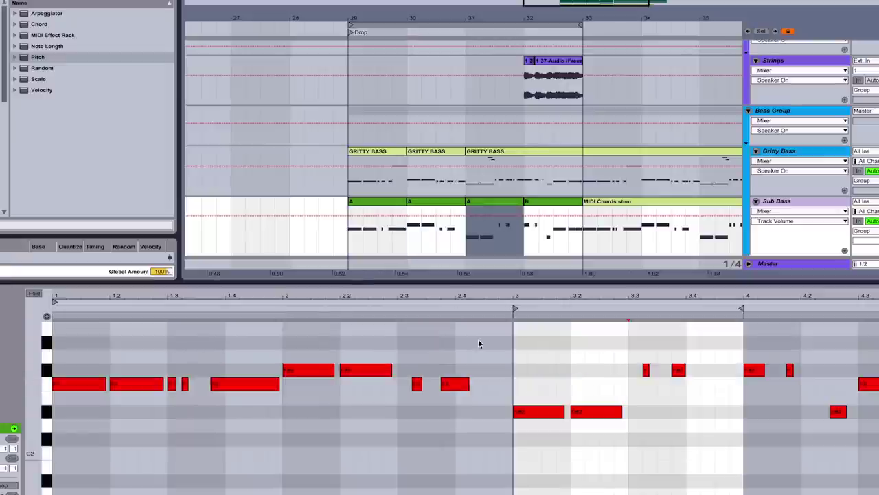
{"action": "left_click", "coordinate": [389, 207]}
{"action": "left_click", "coordinate": [421, 207]}
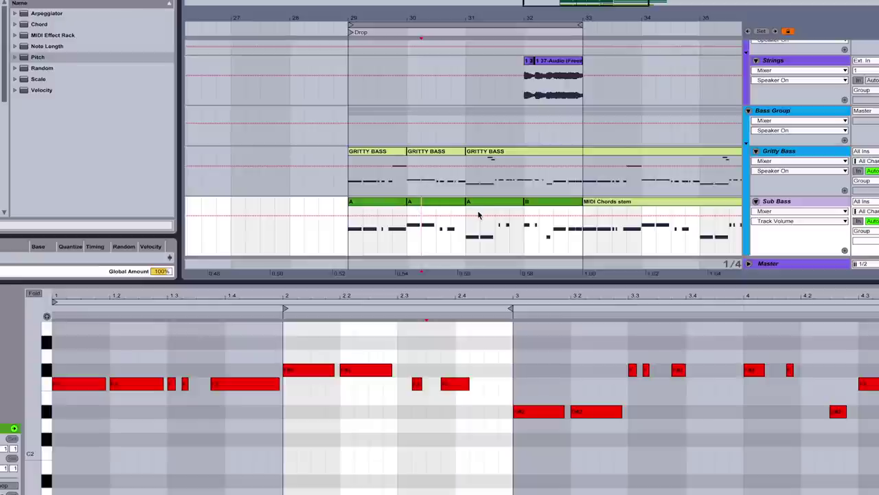
{"action": "left_click", "coordinate": [477, 206]}
{"action": "left_click", "coordinate": [394, 201]}
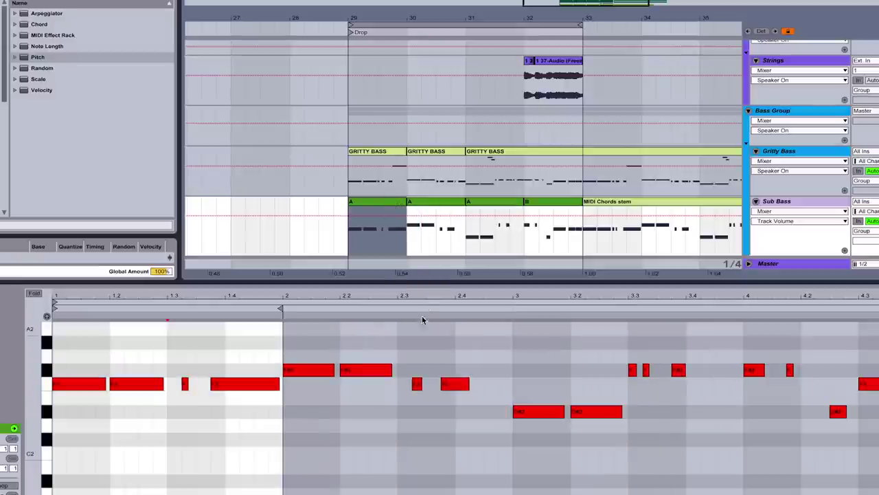
Select the first two F2 notes, play the bass, then play the Sub Bass B section.
{"action": "left_click_drag", "start_coordinate": [170, 372], "coordinate": [53, 392]}
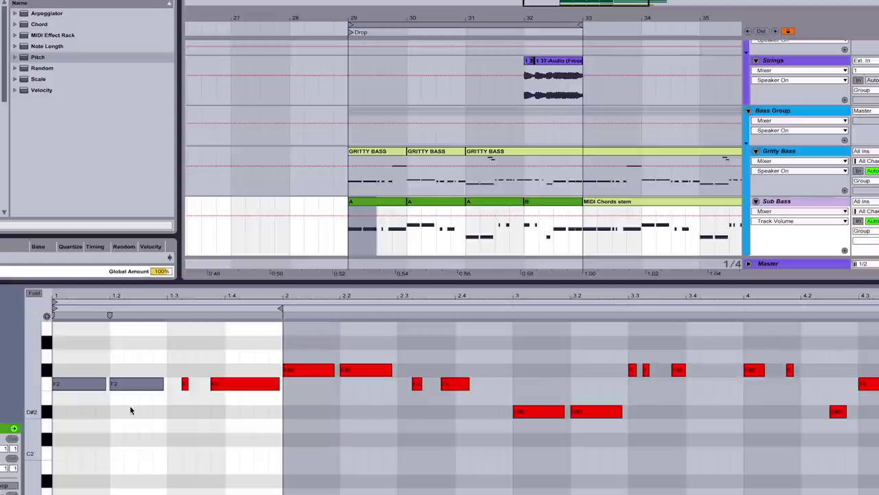
{"action": "key", "text": "space"}
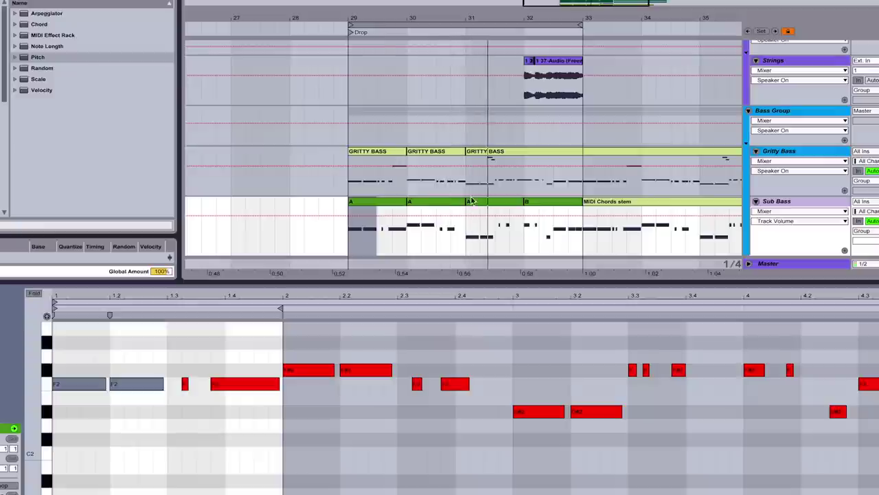
{"action": "left_click", "coordinate": [537, 201]}
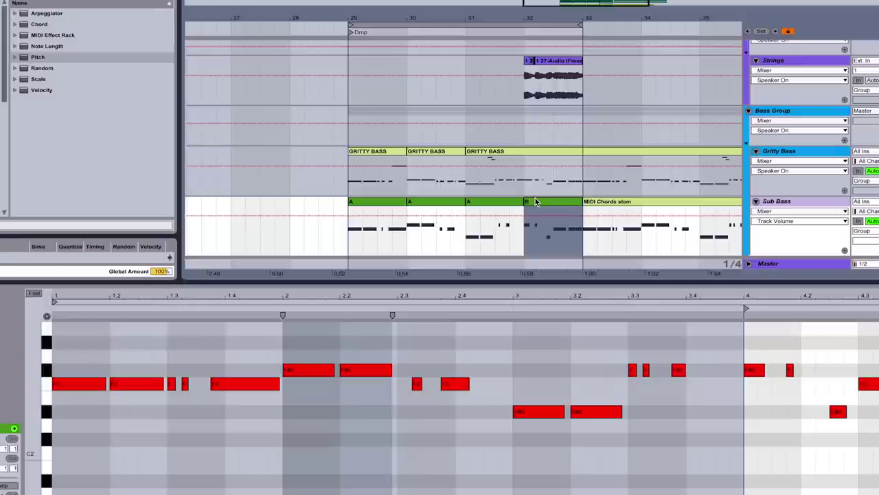
{"action": "key", "text": "space"}
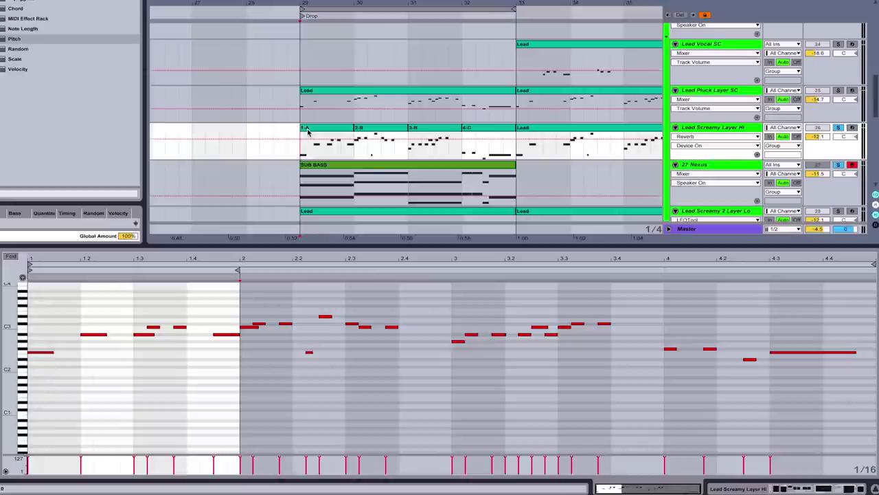
Play the Lead Screamy Layer Hi melody and inspect notes in its 1-A phrase, including the A2.
{"action": "key", "text": "space"}
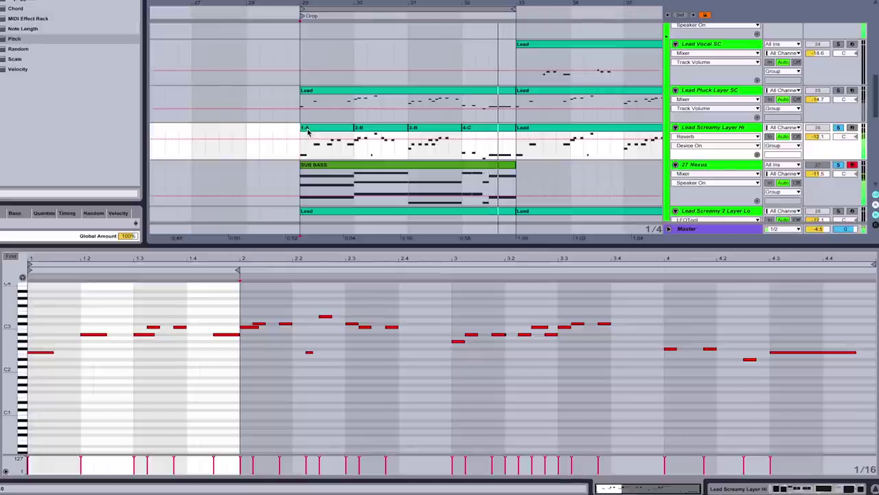
{"action": "left_click", "coordinate": [307, 131]}
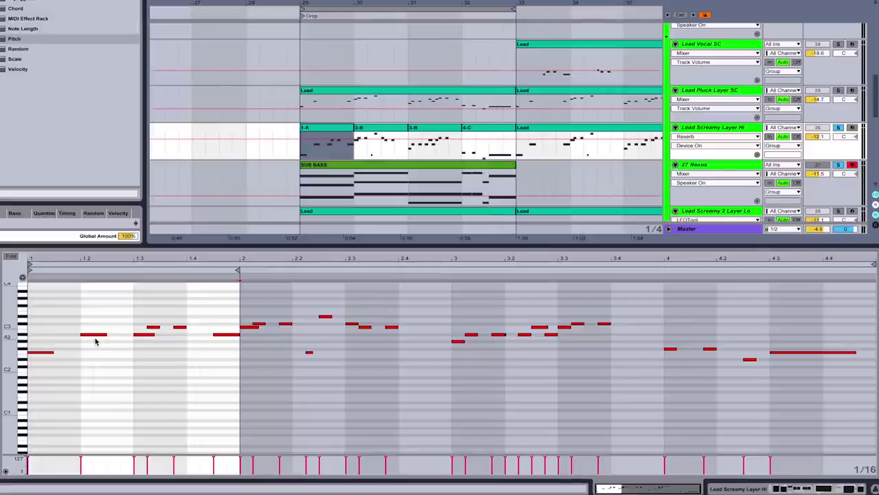
{"action": "left_click", "coordinate": [94, 336]}
{"action": "left_click", "coordinate": [87, 345]}
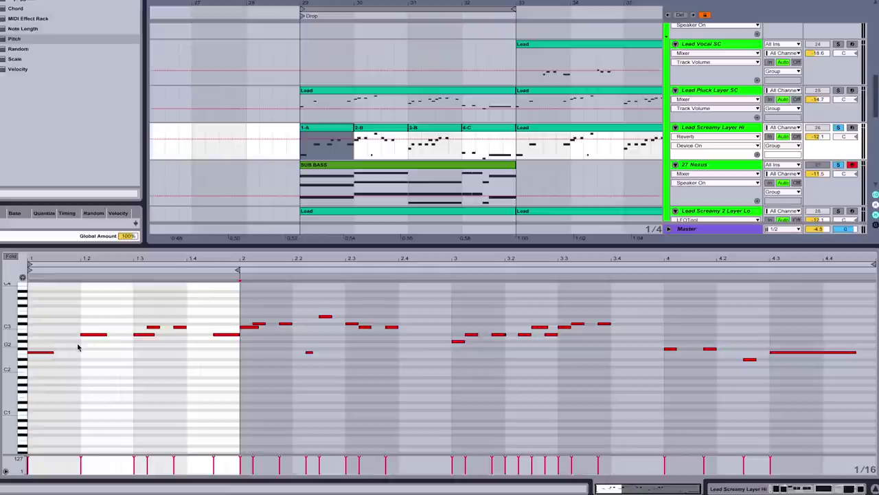
{"action": "left_click", "coordinate": [224, 334]}
{"action": "key", "text": "0"}
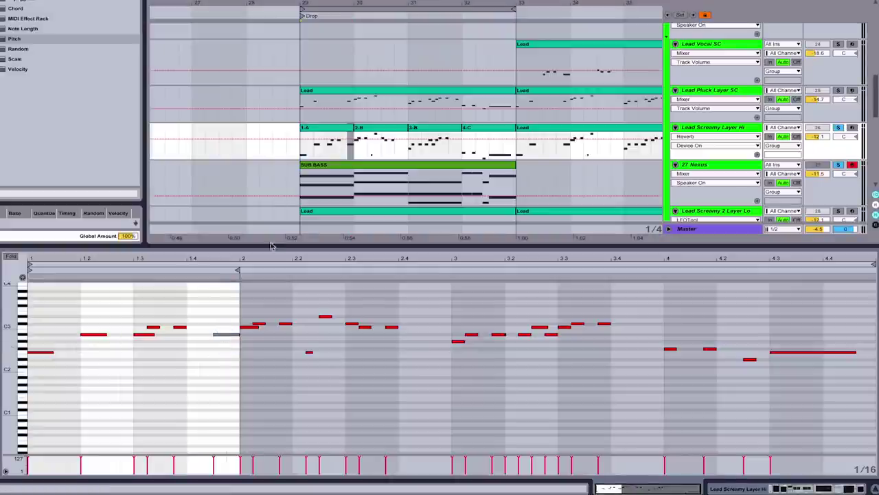
Cycle the piano roll through the 2-B, 3-B and 1-A phrases twice.
{"action": "left_click", "coordinate": [371, 131]}
{"action": "left_click", "coordinate": [420, 132]}
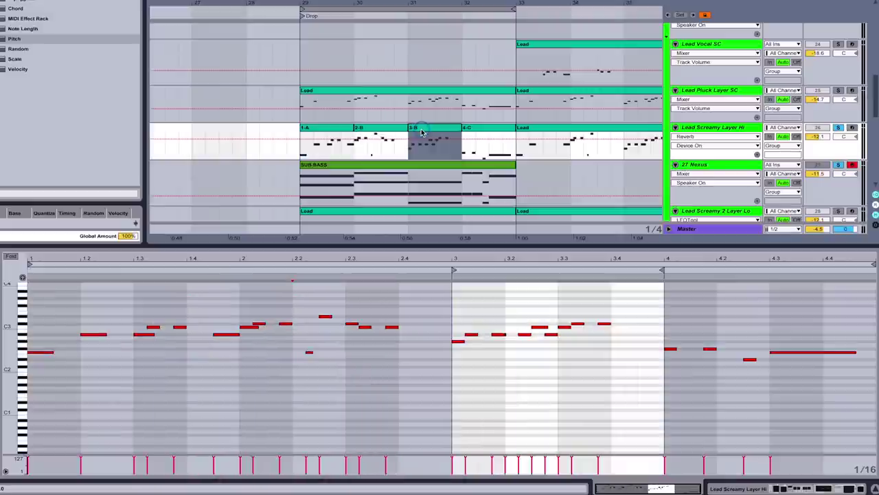
{"action": "left_click", "coordinate": [328, 152]}
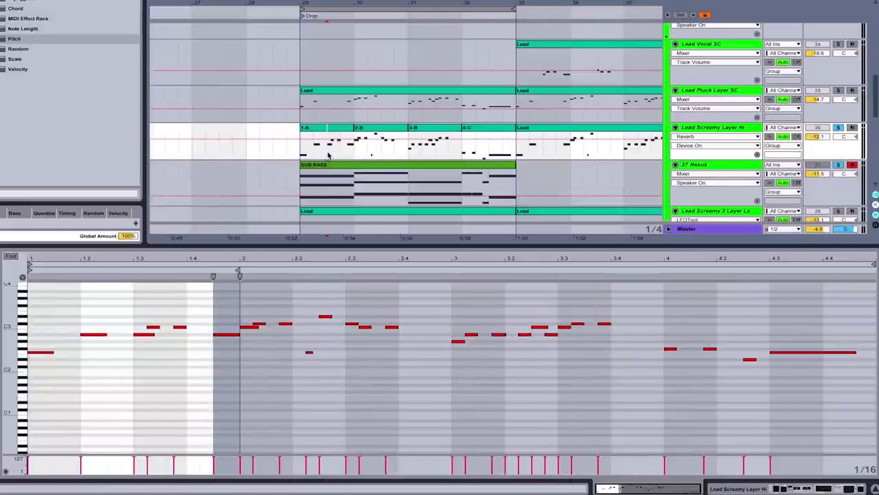
{"action": "left_click", "coordinate": [374, 128]}
{"action": "left_click", "coordinate": [422, 132]}
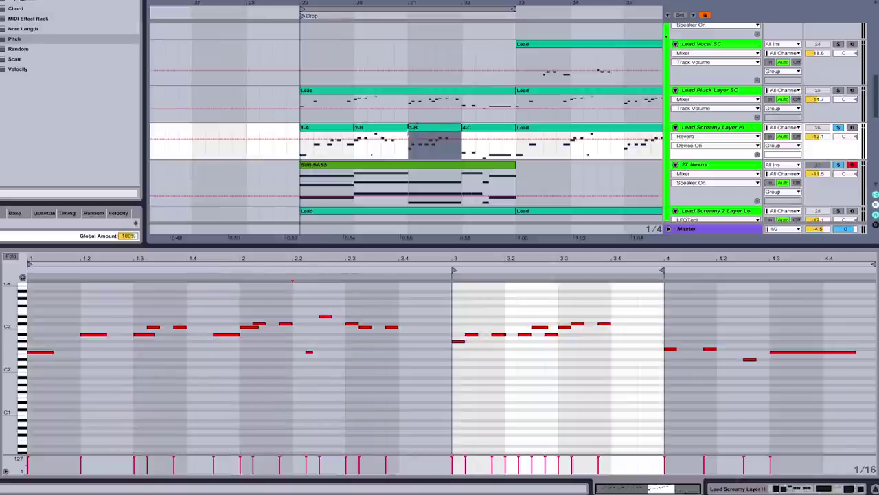
{"action": "left_click", "coordinate": [329, 154]}
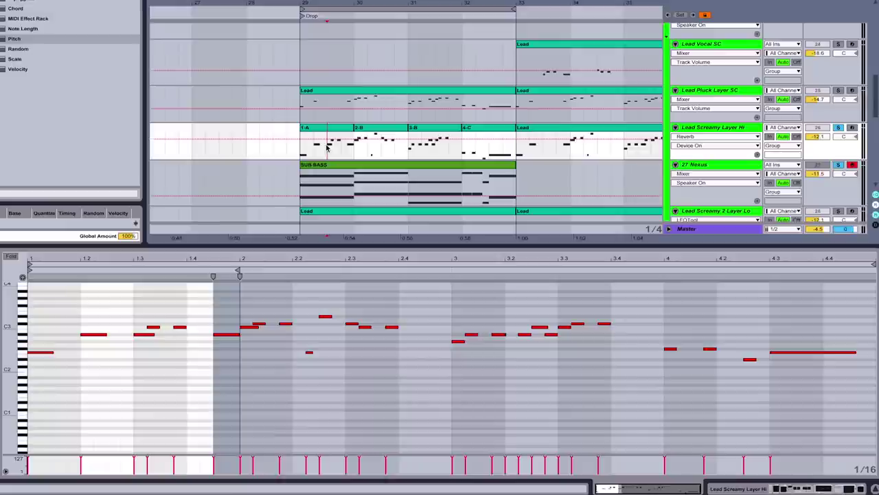
View the lead's 2-B phrase with a playback point set, then the 3-B and 4-C phrases.
{"action": "left_click", "coordinate": [381, 129]}
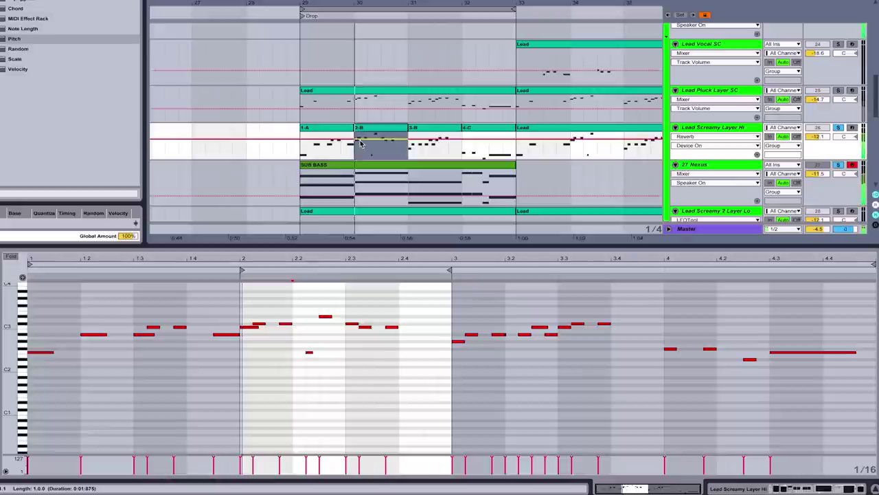
{"action": "left_click", "coordinate": [409, 140]}
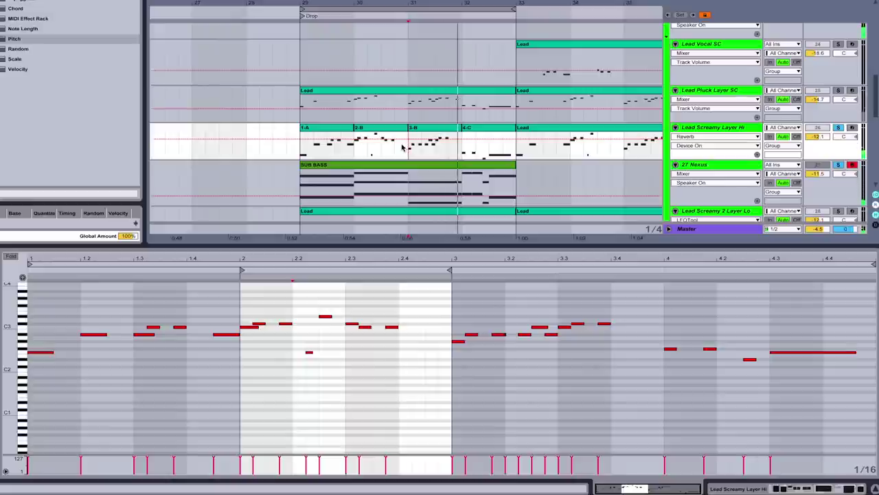
{"action": "left_click", "coordinate": [403, 147]}
{"action": "left_click", "coordinate": [421, 134]}
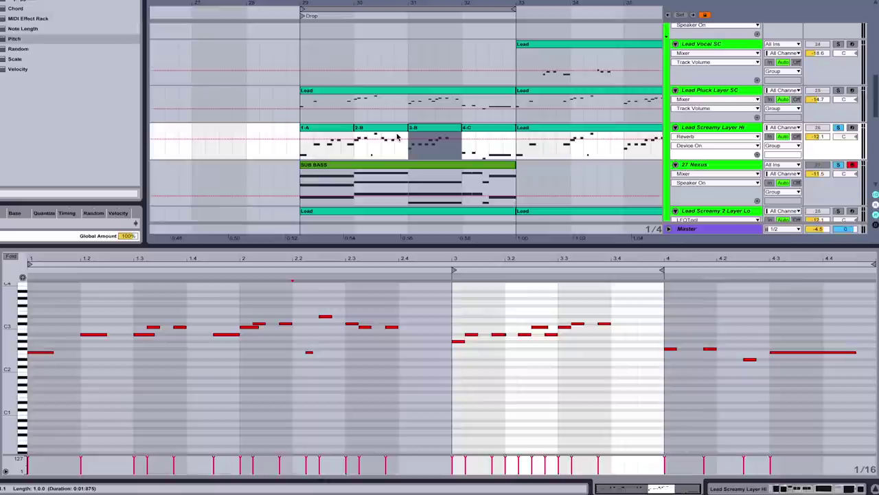
{"action": "left_click", "coordinate": [469, 144]}
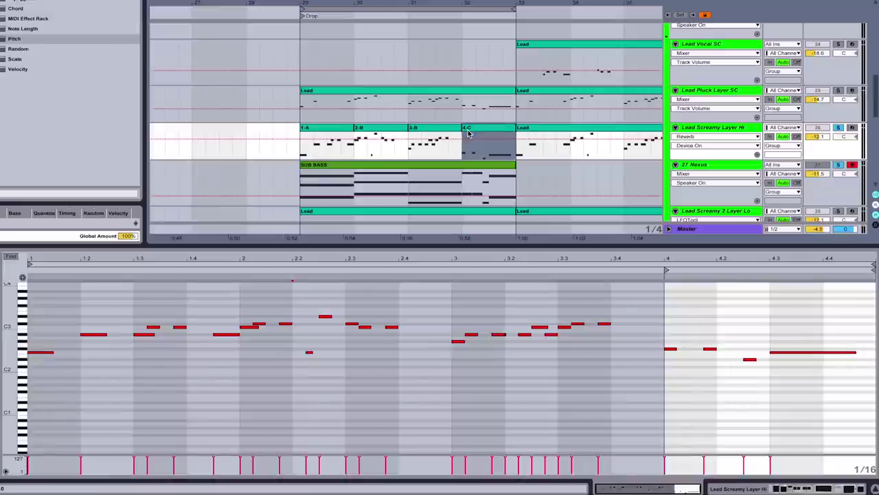